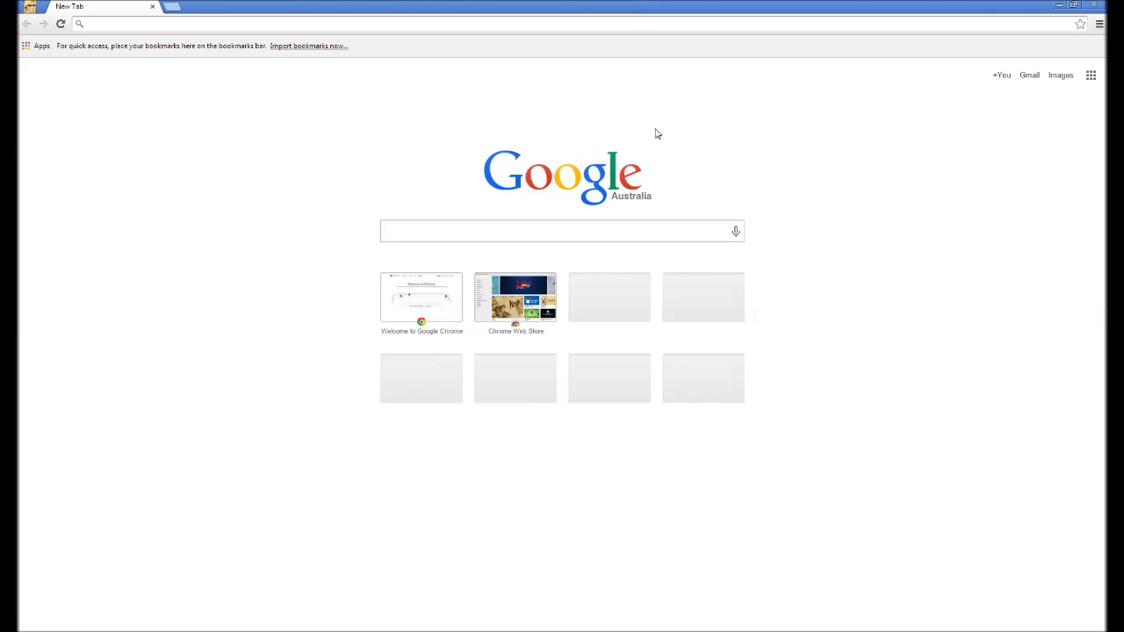
Load altervista.org, enter outlook.com in a second tab, and return to the AlterVista tab.
text(alter)
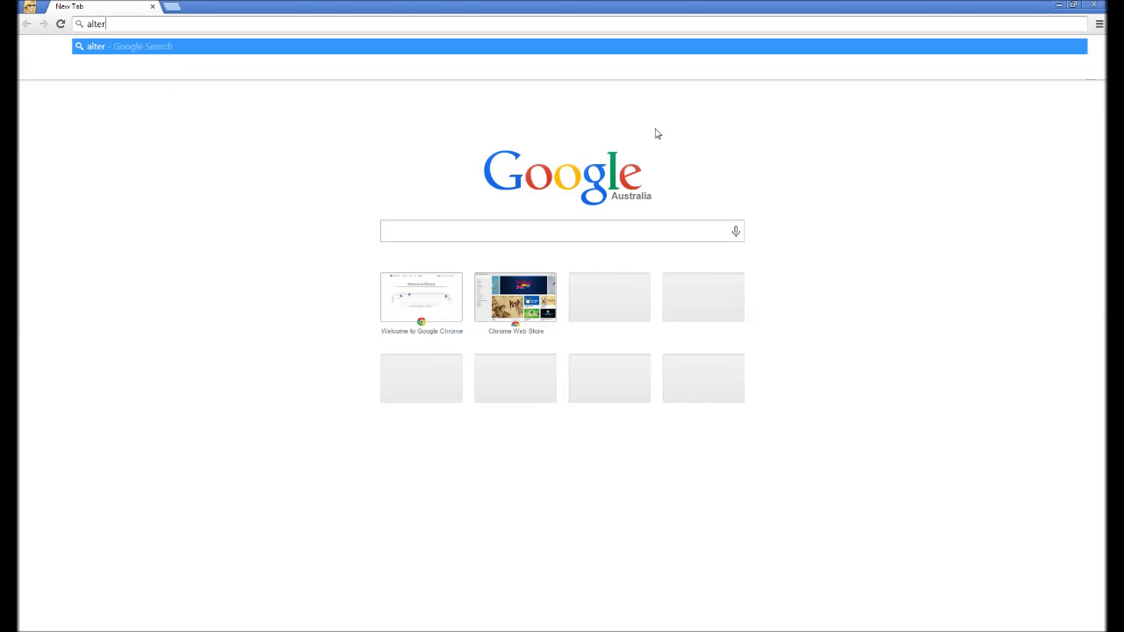
text(vista.)
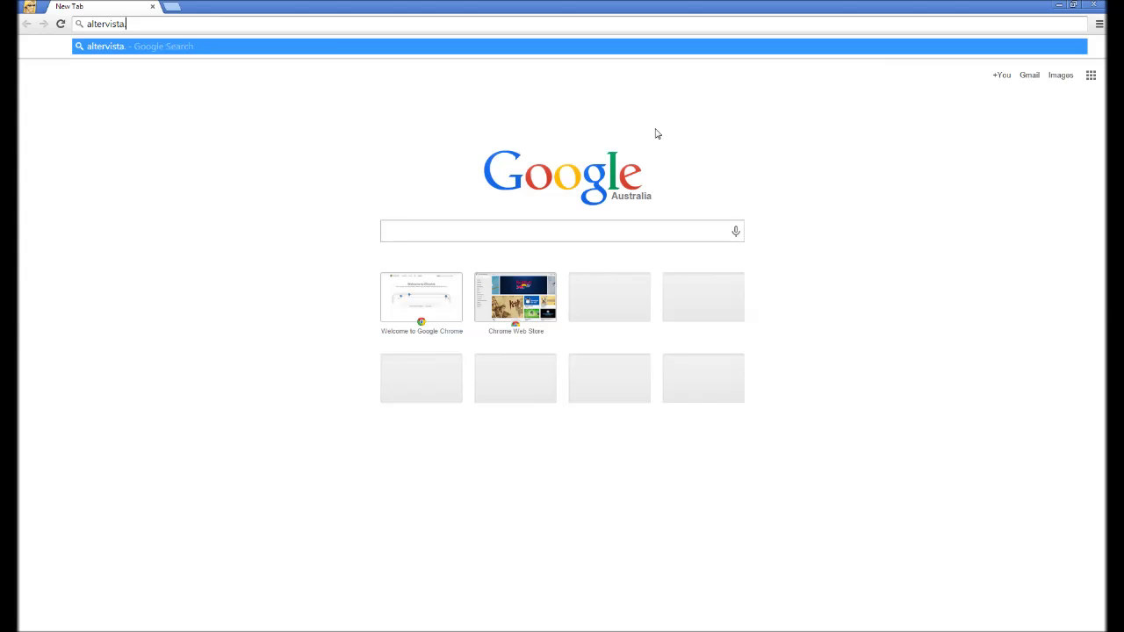
text(org)
key(Return)
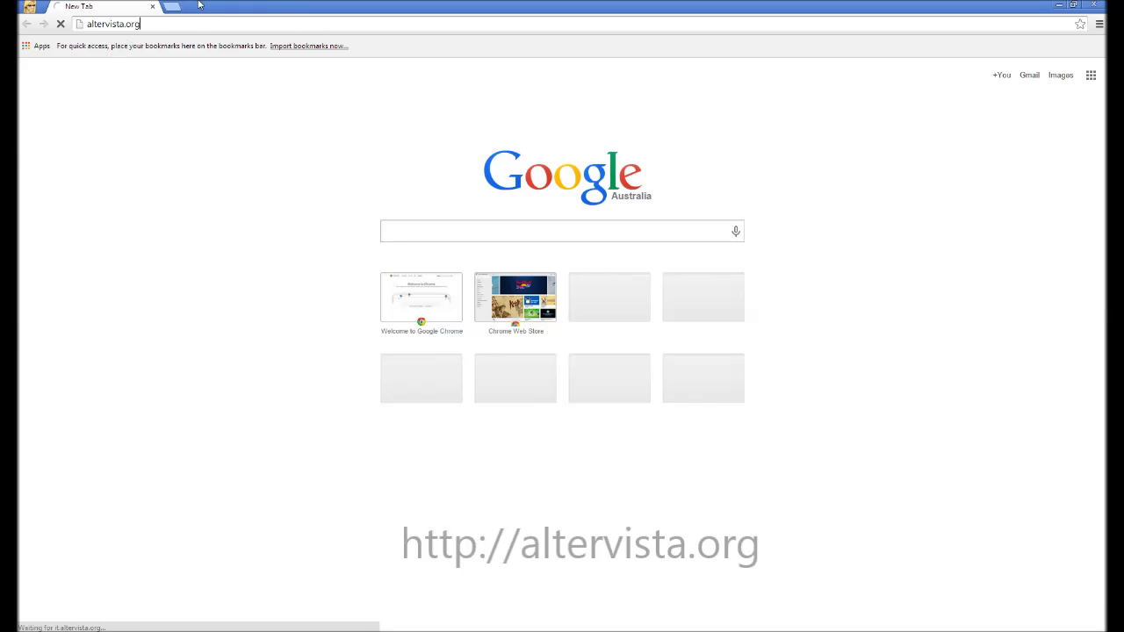
key(ctrl+t)
click(107, 6)
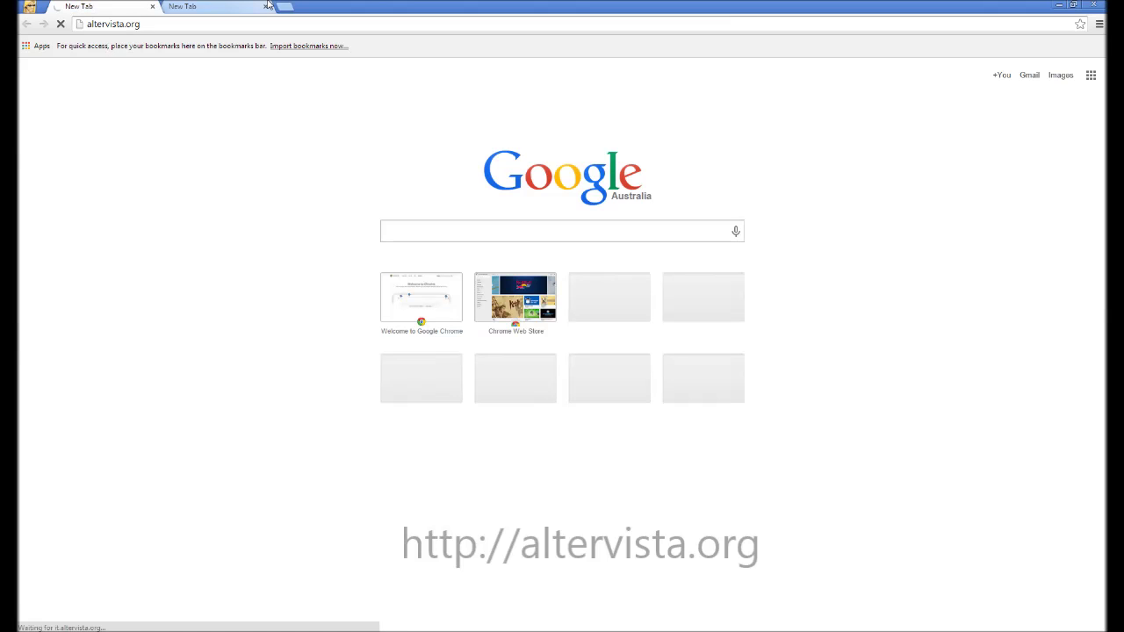
click(228, 5)
text(ou)
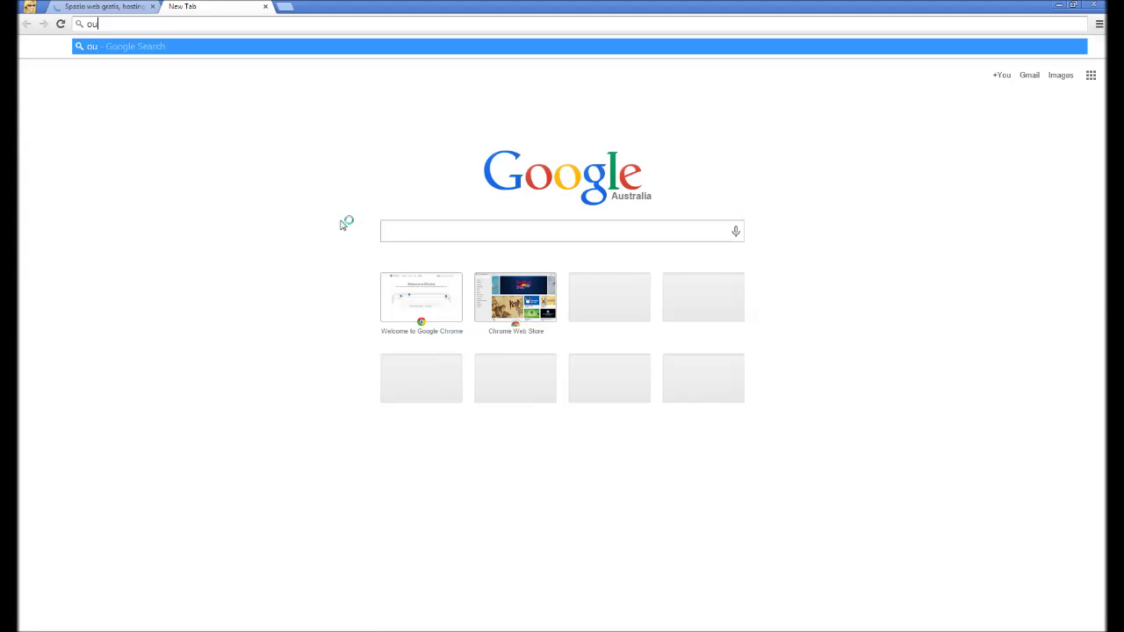
text(tlook.com)
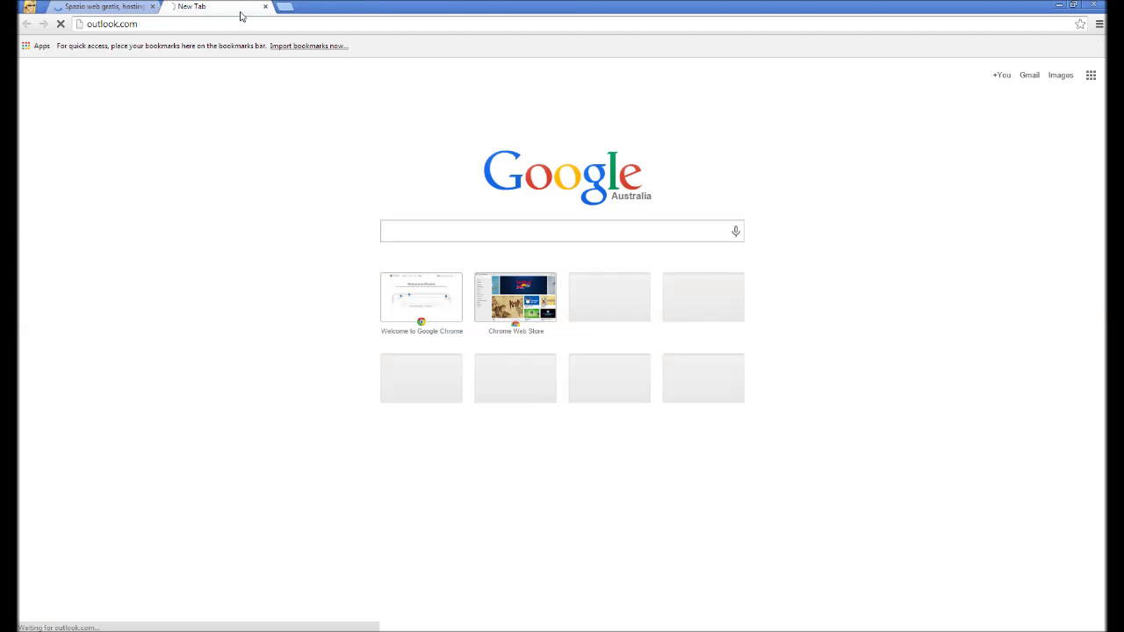
key(ctrl+shift+Tab)
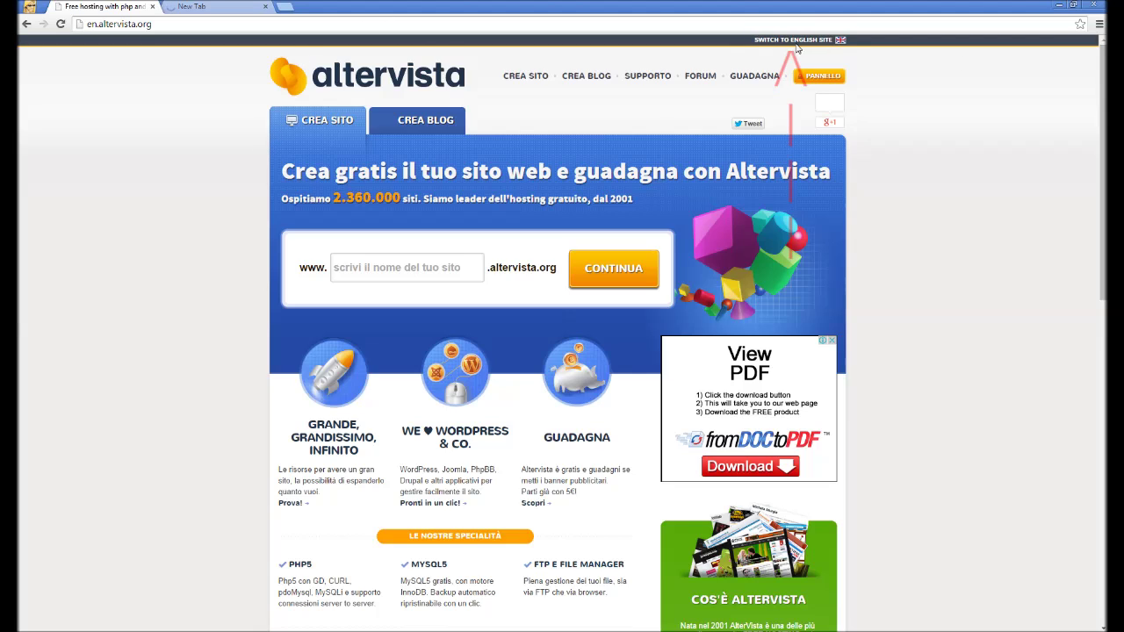
Switch AlterVista to English and enter mrhsgtestwebsite as the new website's name.
click(792, 41)
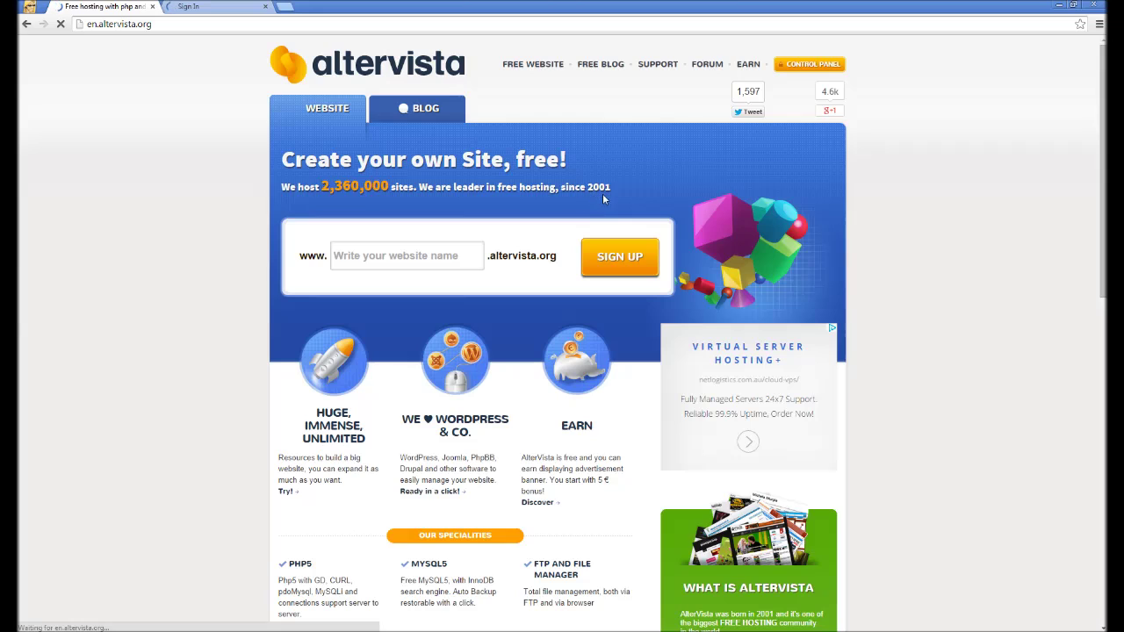
click(371, 269)
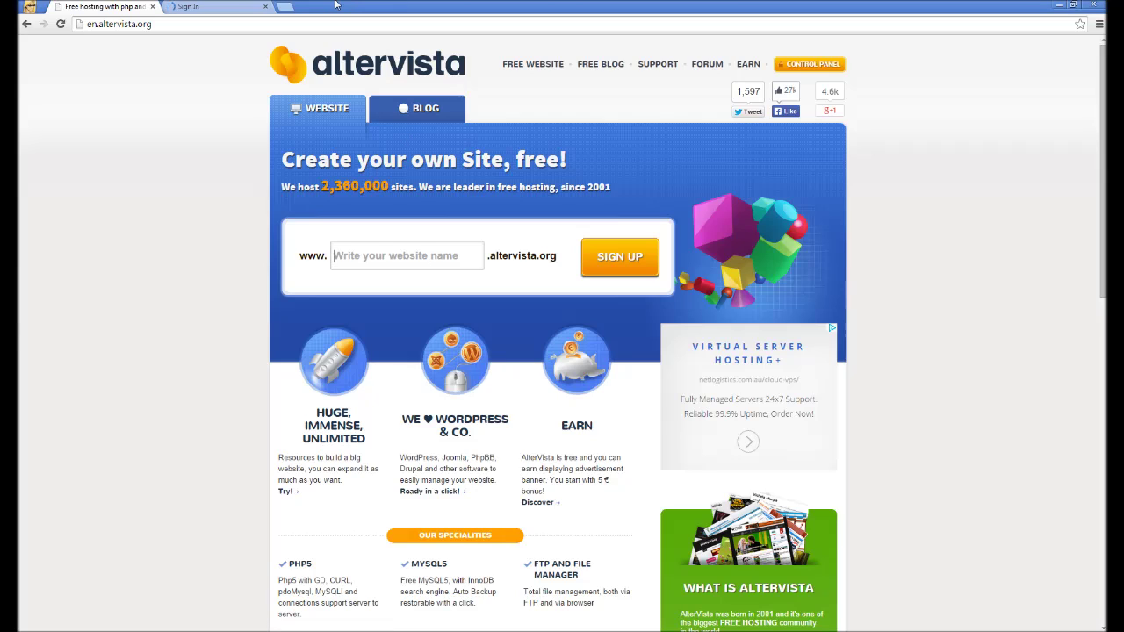
text(mrhgsg)
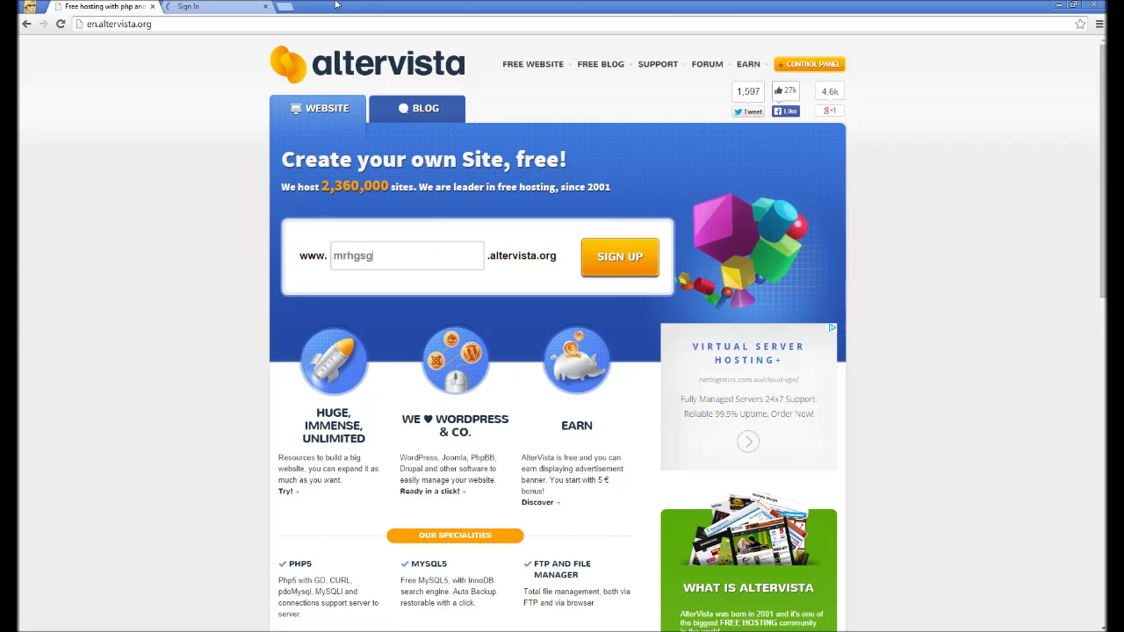
key(BackSpace)
key(BackSpace)
key(BackSpace)
text(s)
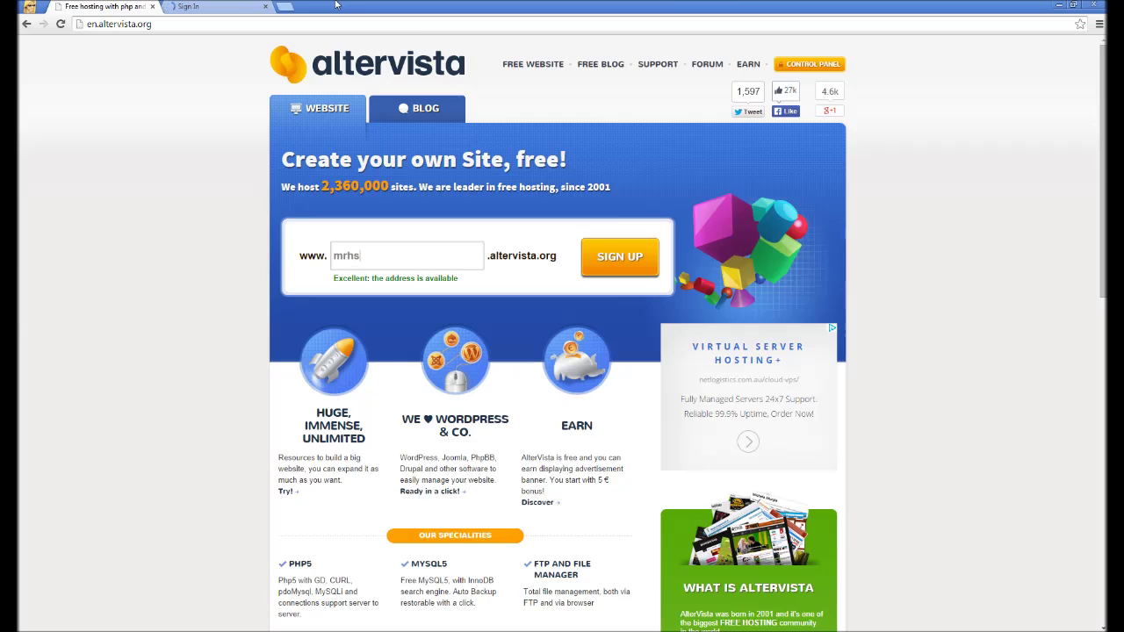
text(gtestwebsite)
click(234, 5)
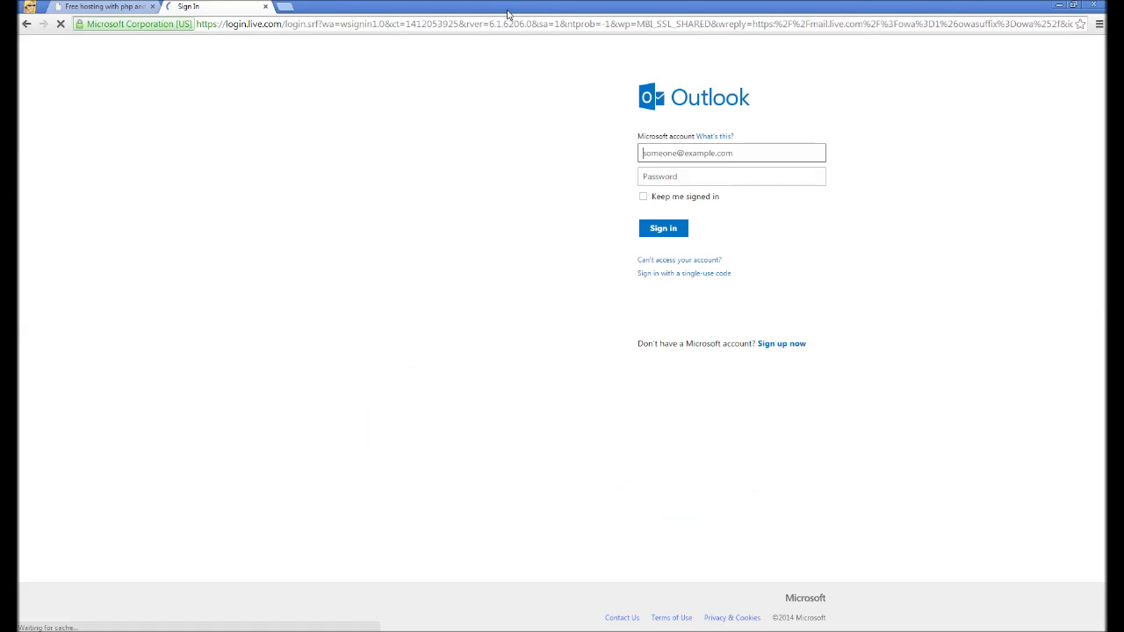
Fill in the first and last name on the signup form.
click(104, 6)
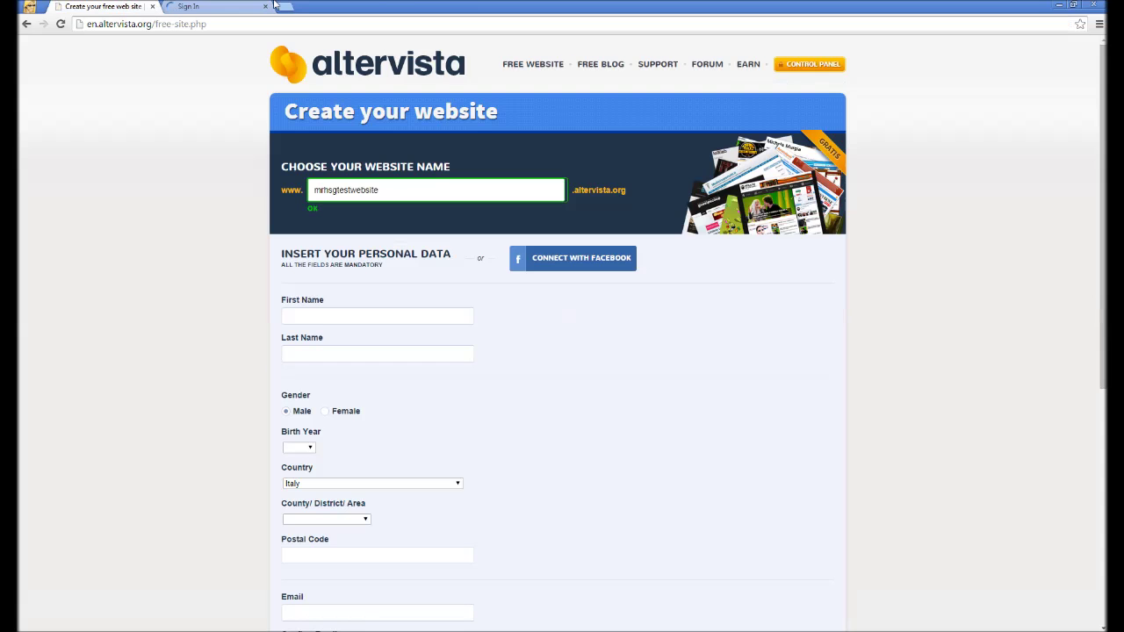
scroll(241, 329, down, 3)
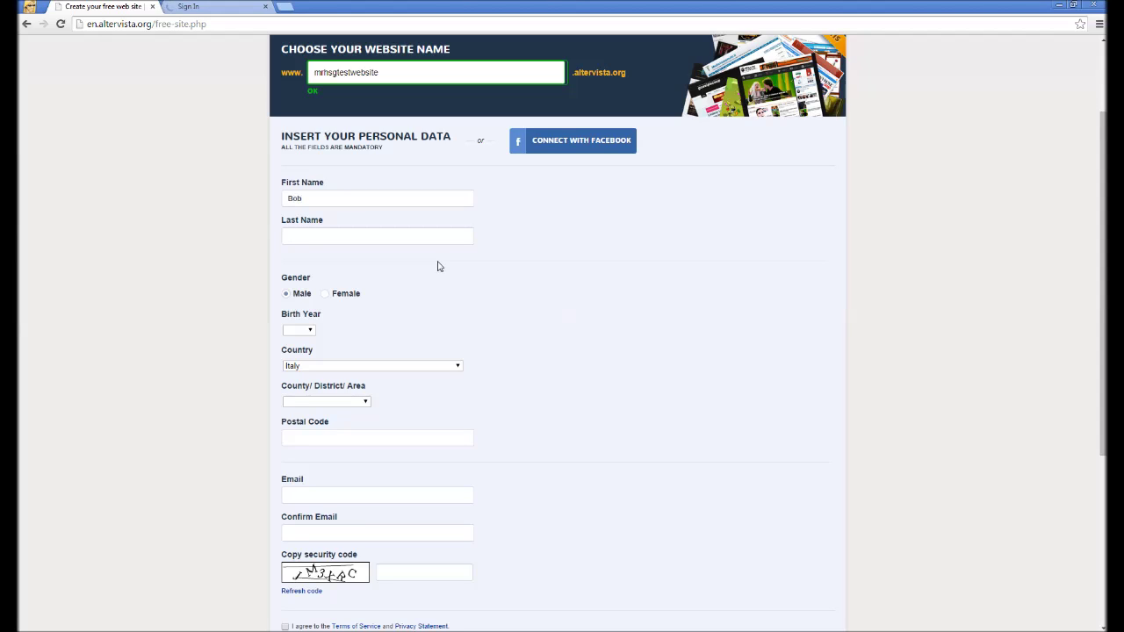
text(ley)
scroll(237, 298, down, 1)
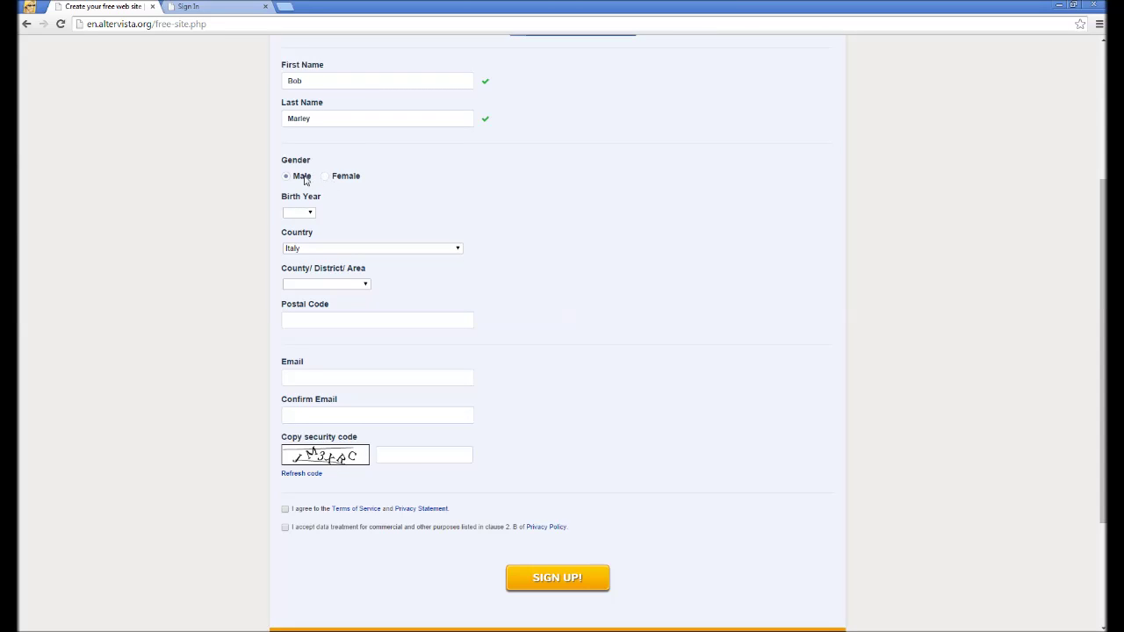
Choose 1968 as the birth year.
click(307, 213)
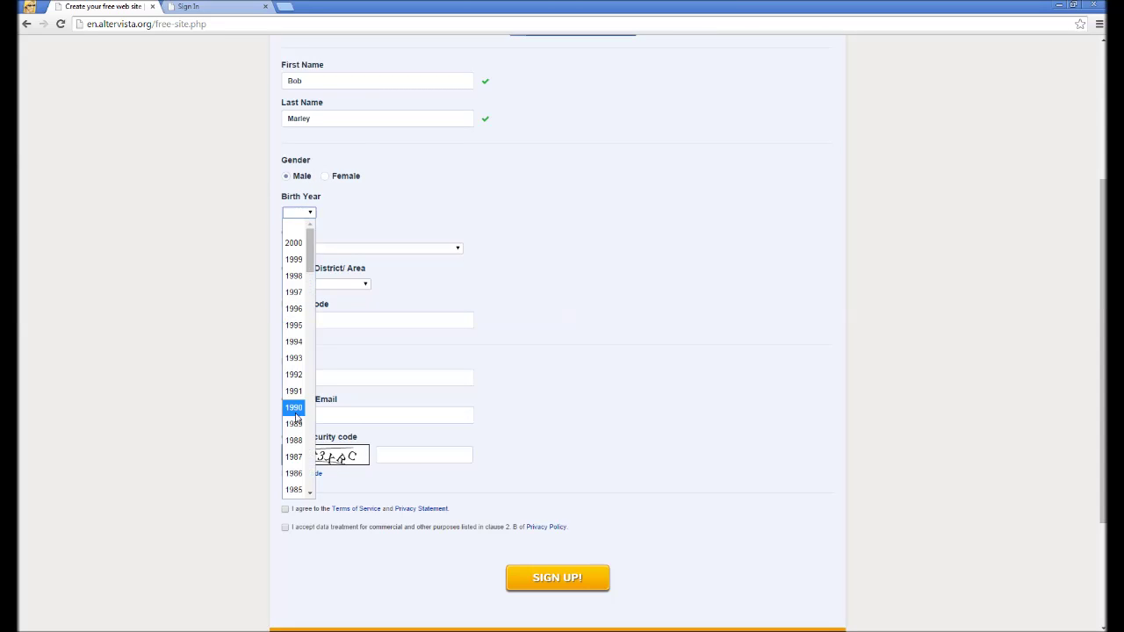
scroll(293, 413, down, 5)
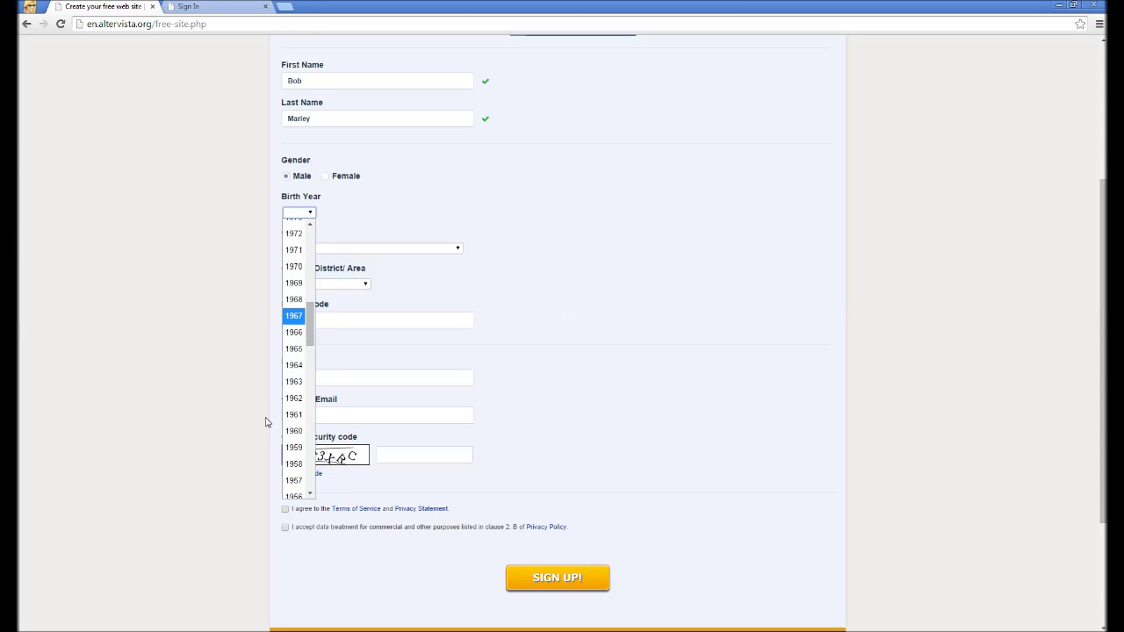
scroll(271, 439, down, 1)
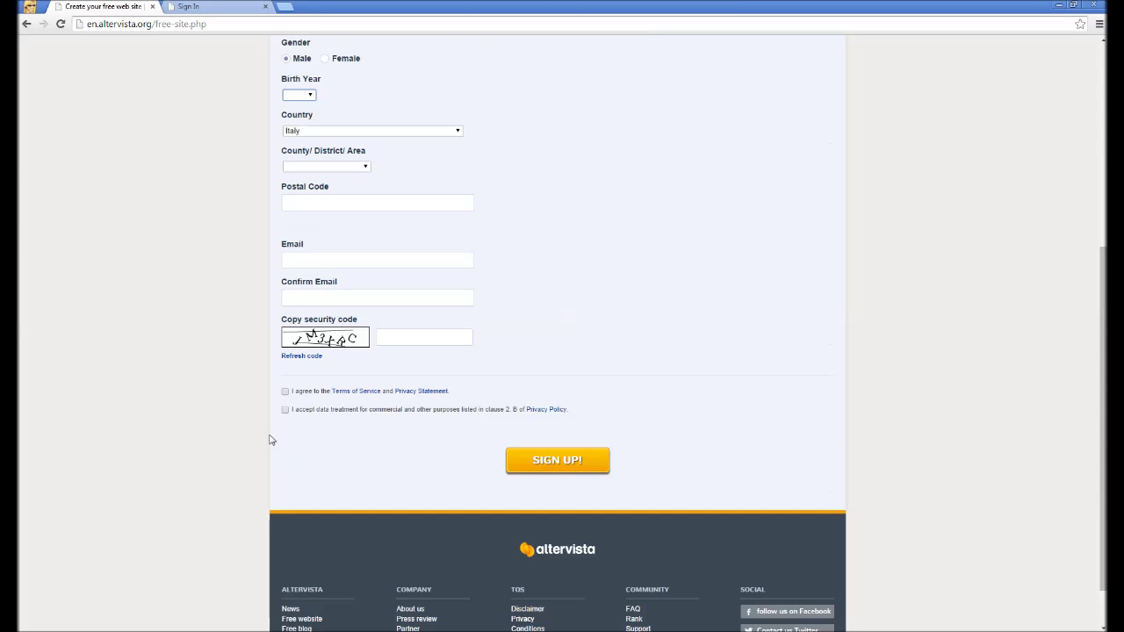
click(301, 95)
scroll(308, 319, down, 2)
scroll(307, 319, down, 3)
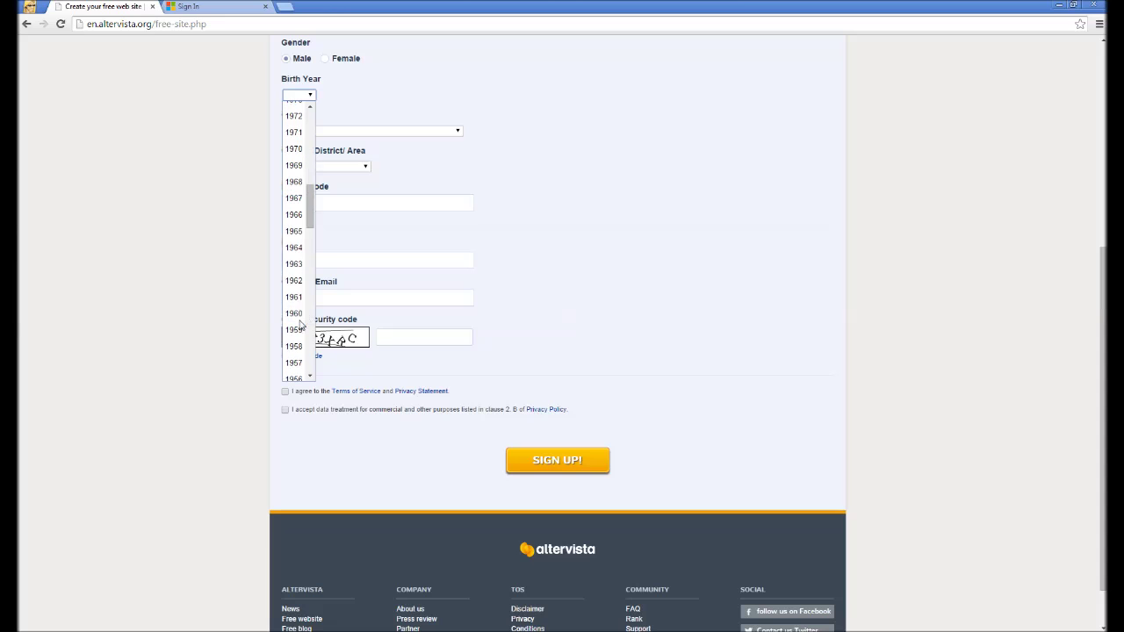
click(294, 182)
Set the country to Antarctica, leaving the county list empty.
click(319, 134)
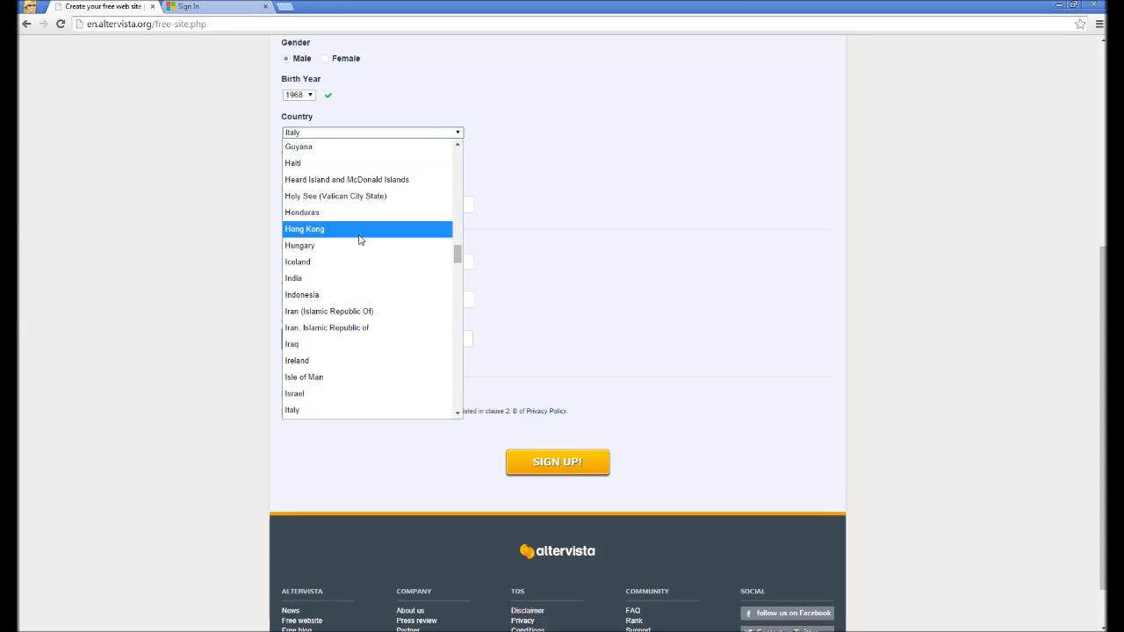
scroll(364, 237, up, 18)
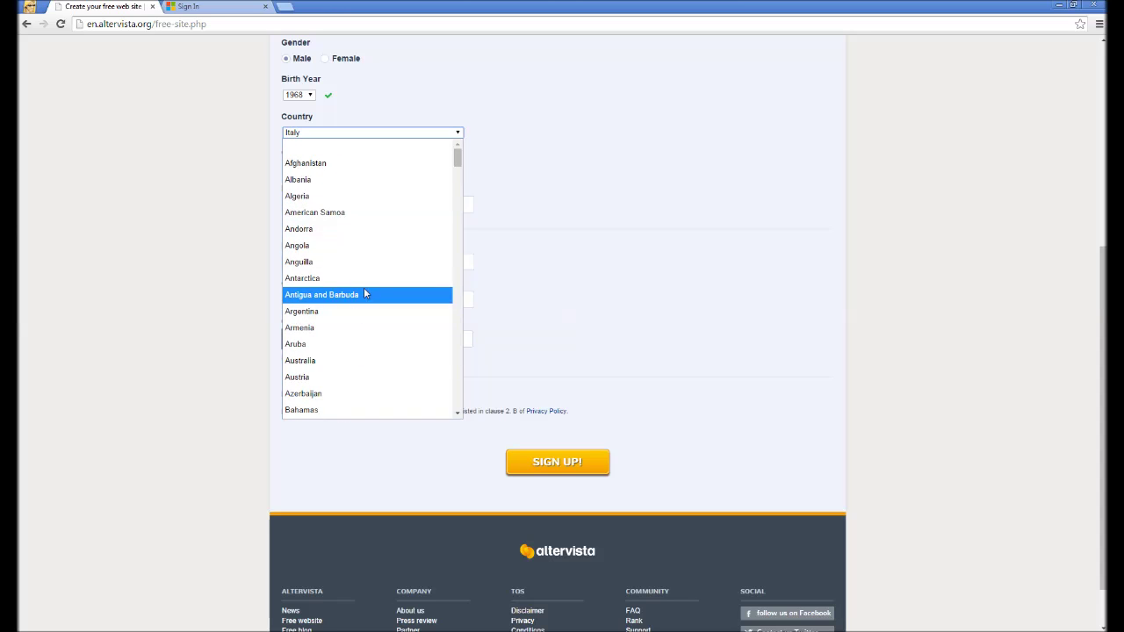
click(349, 281)
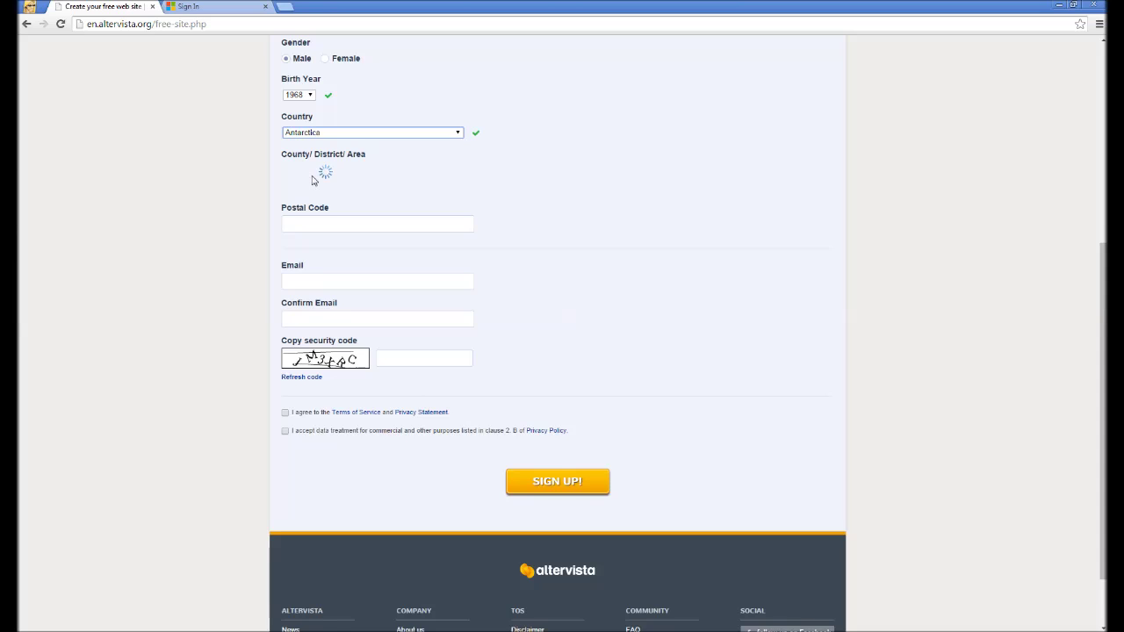
click(292, 170)
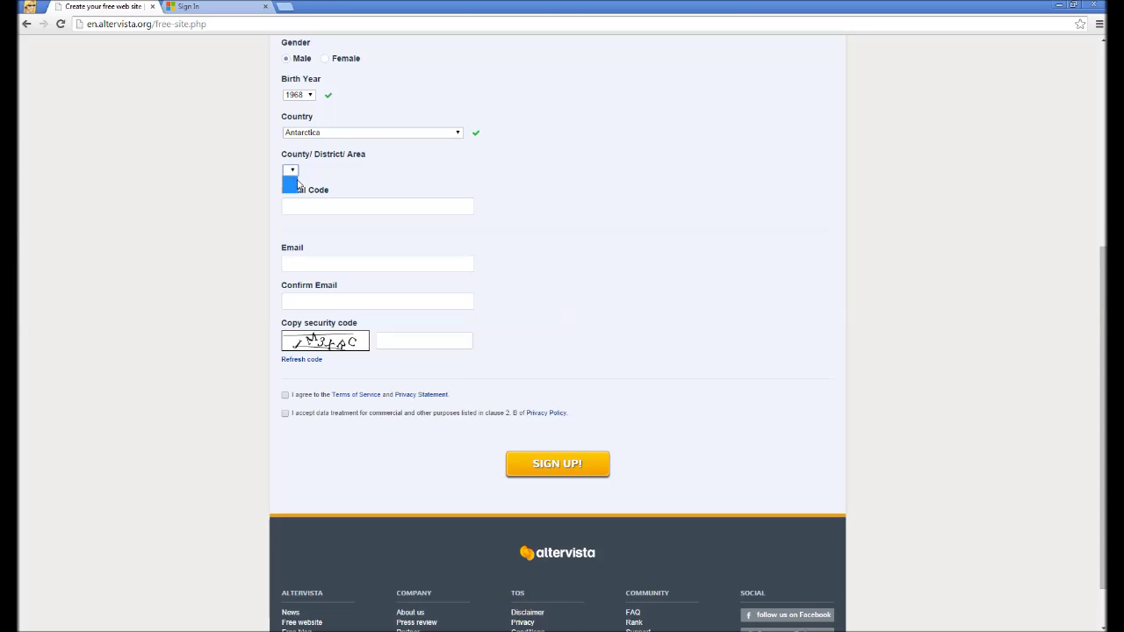
click(234, 193)
scroll(351, 337, up, 5)
scroll(350, 335, down, 5)
scroll(448, 246, down, 1)
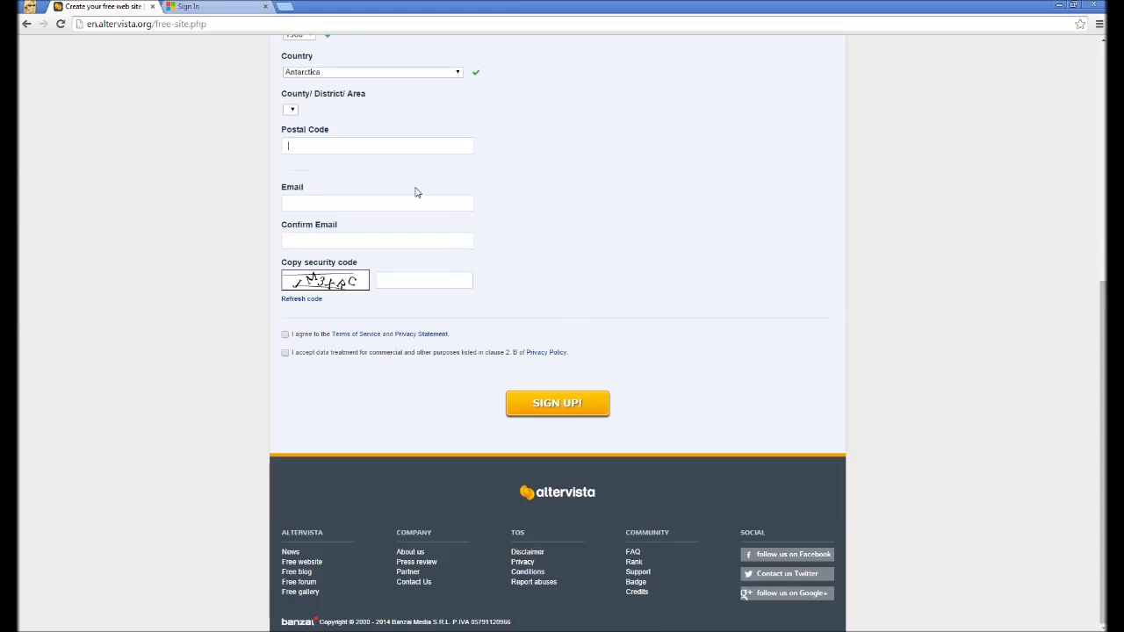
Change the country to Australia with New South Wales as the area.
click(311, 71)
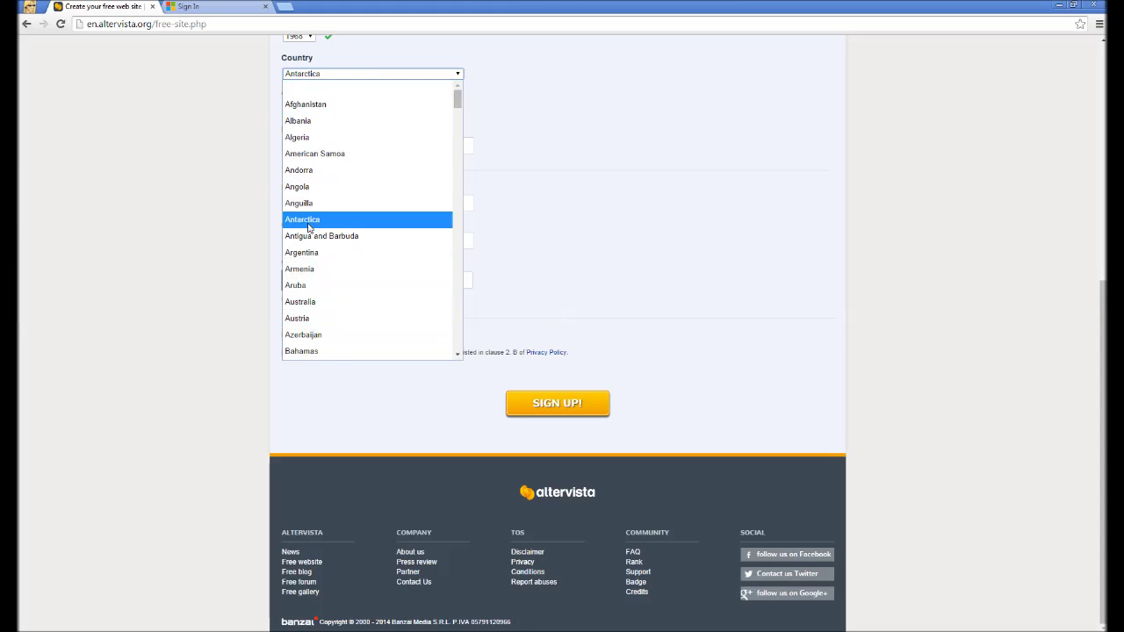
click(322, 299)
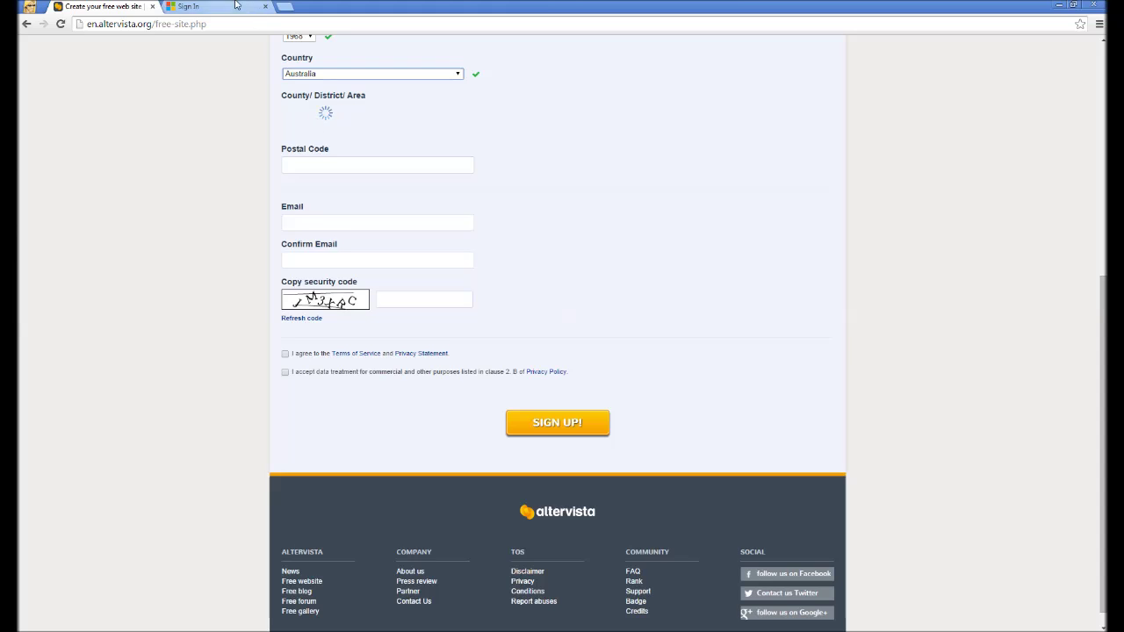
click(303, 113)
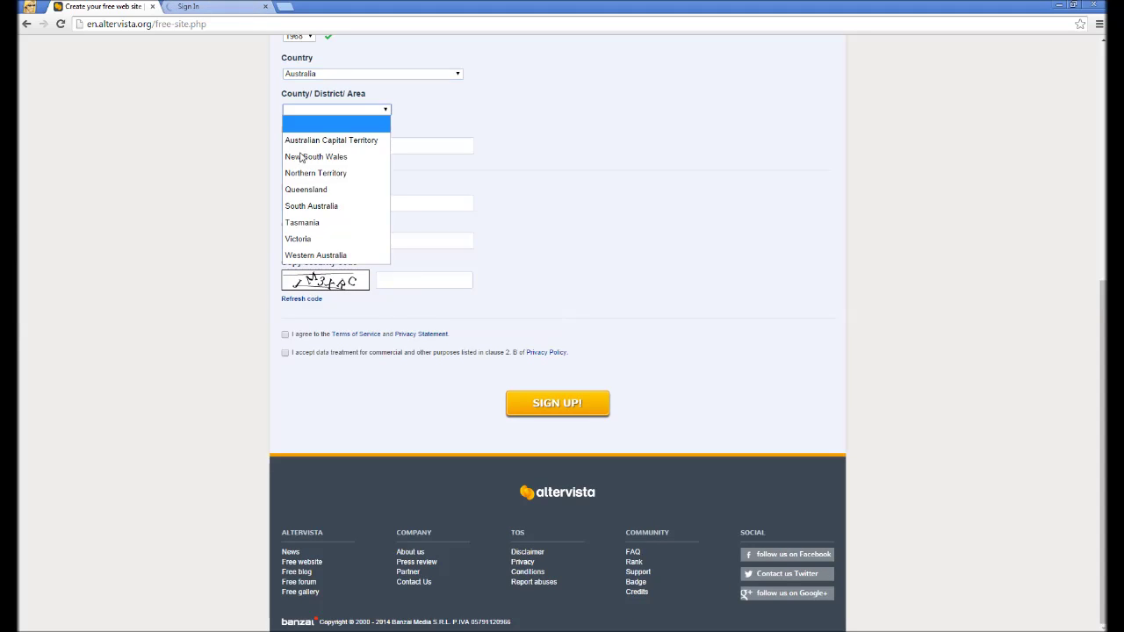
click(305, 156)
click(306, 156)
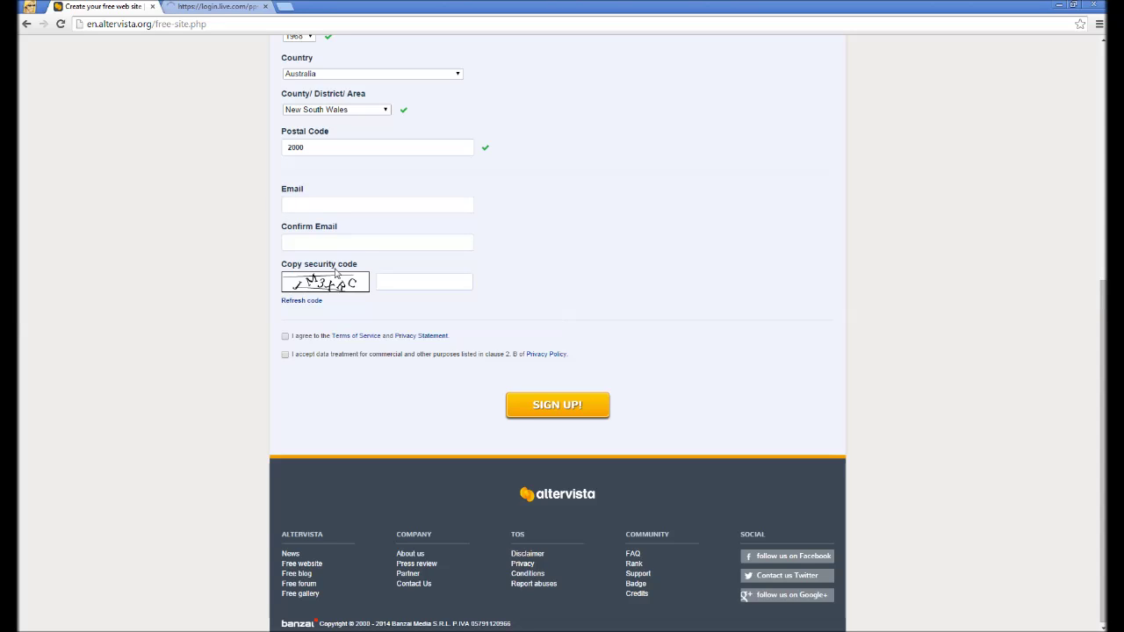
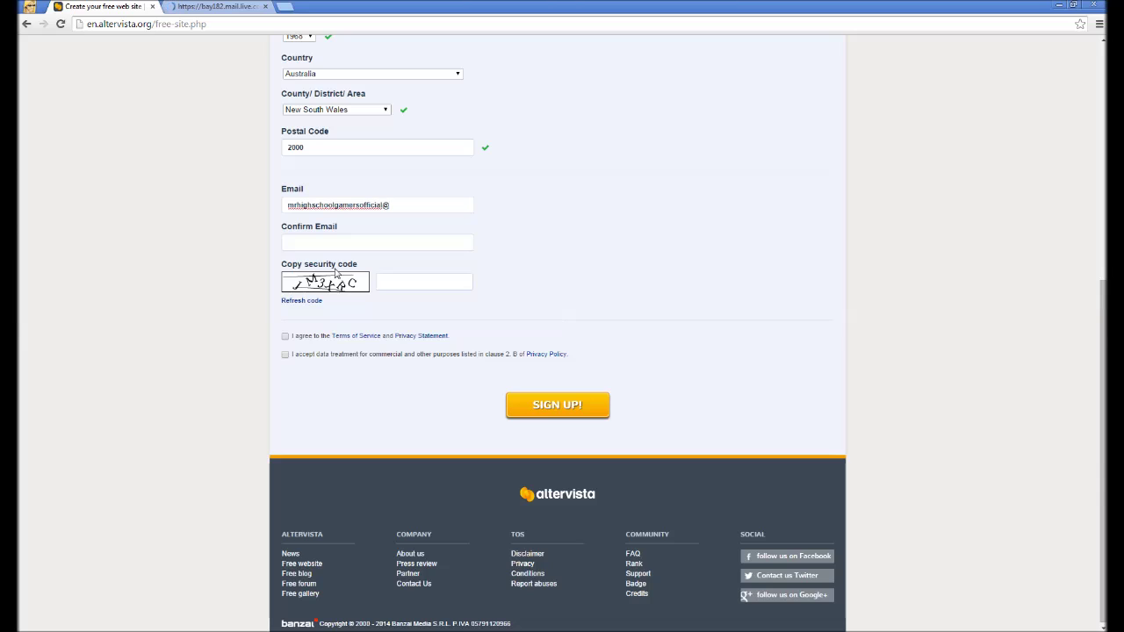
Enter the Outlook e-mail address in both Email and Confirm Email fields.
key(Tab)
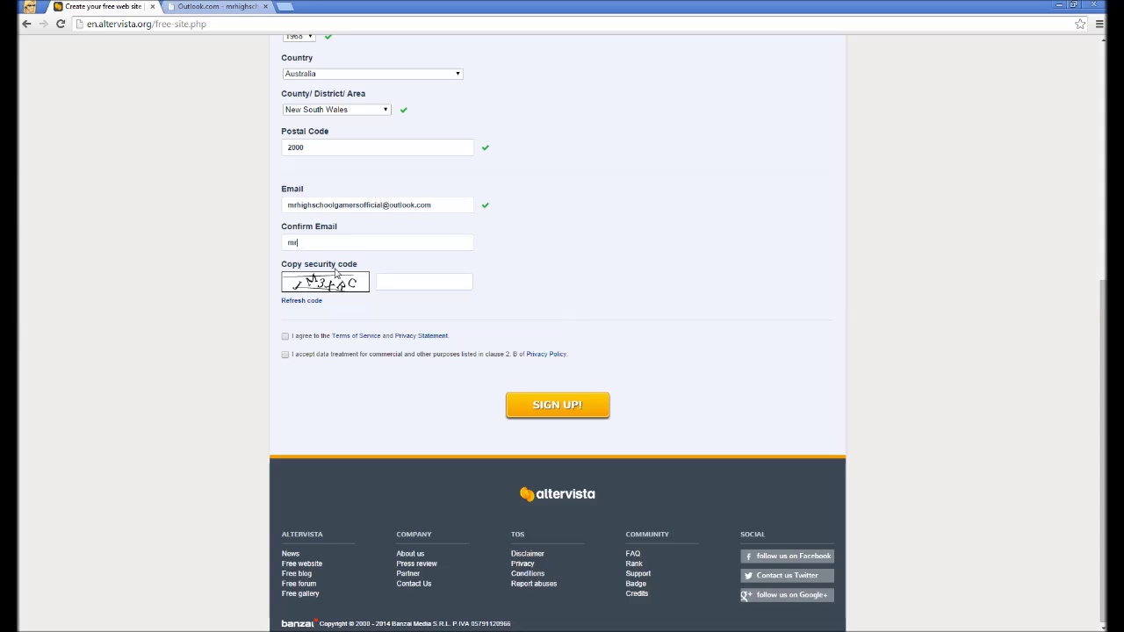
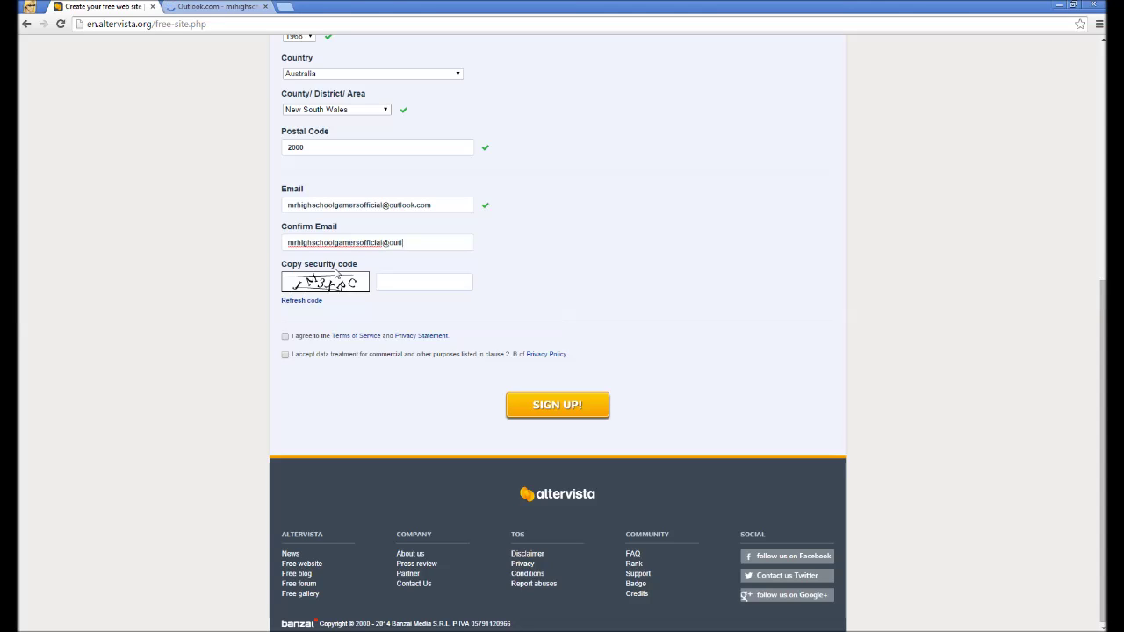
key(Tab)
Enter the security code, accept the Terms of Service and data-treatment clause, and submit.
right_click(315, 287)
click(278, 301)
text(c)
click(285, 336)
click(284, 354)
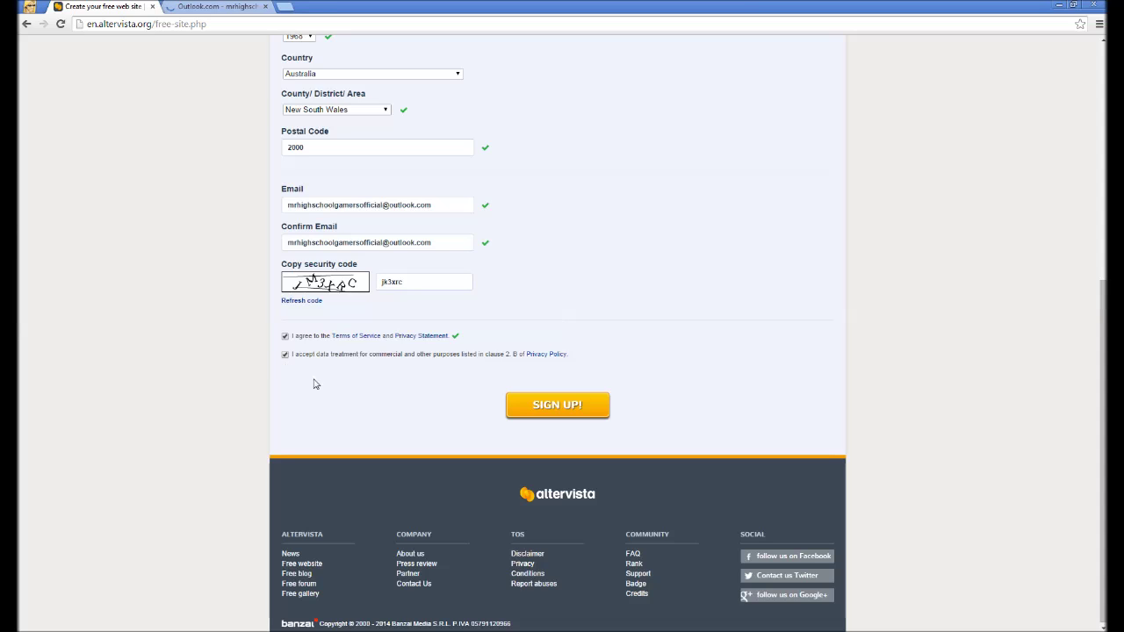
click(569, 410)
Correct the wrong character in the security code, then check the Outlook inbox.
scroll(351, 378, down, 5)
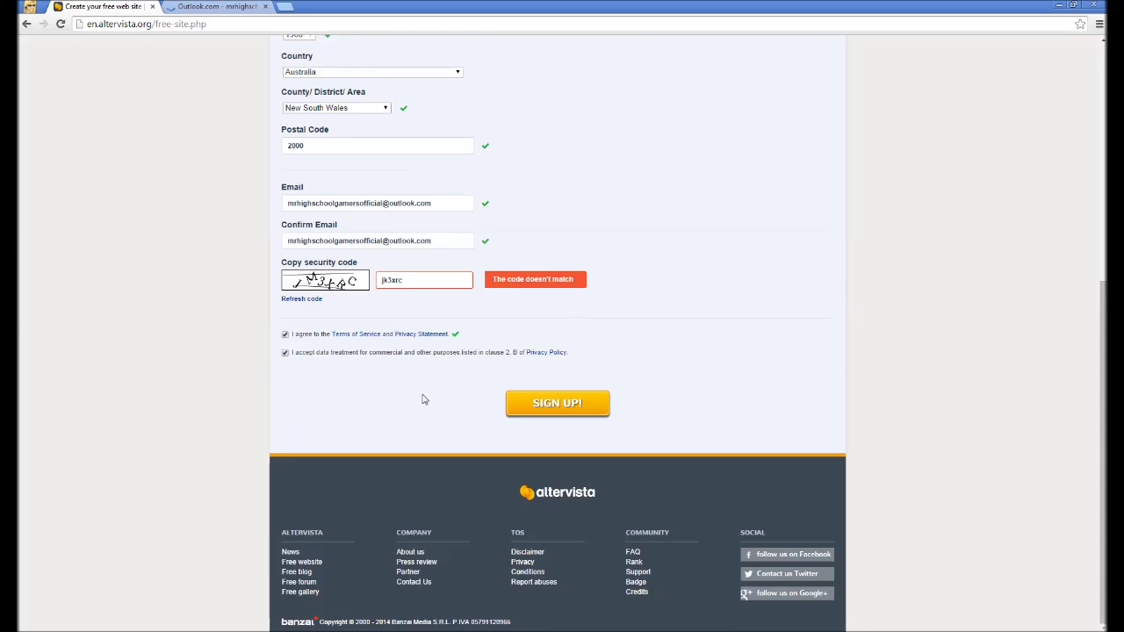
click(434, 284)
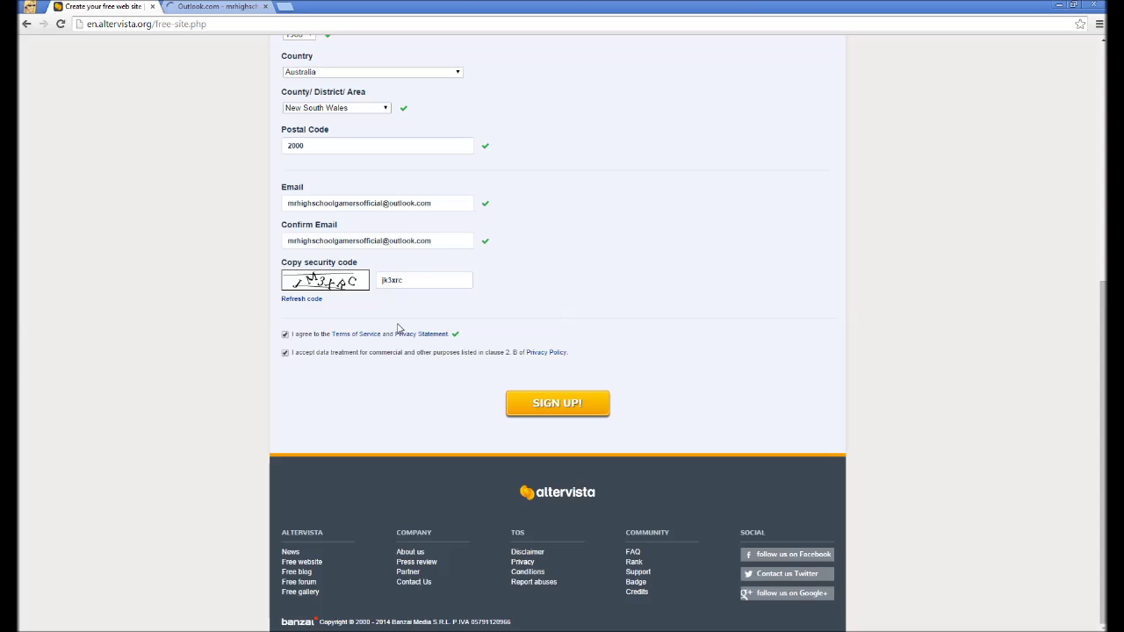
key(BackSpace)
text(m)
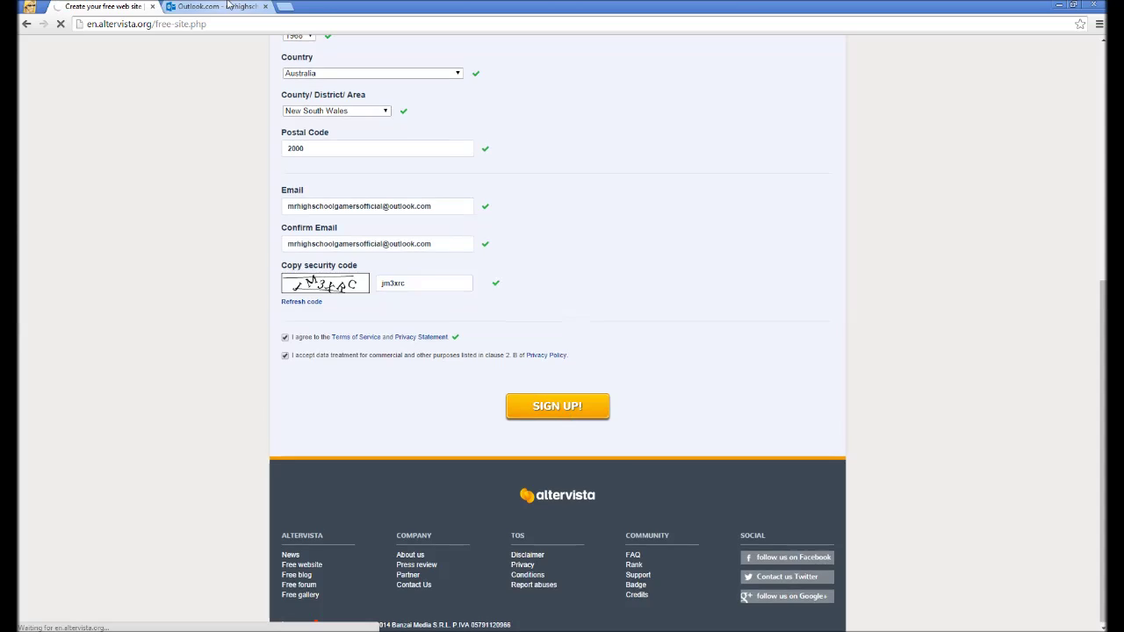
click(171, 7)
click(101, 6)
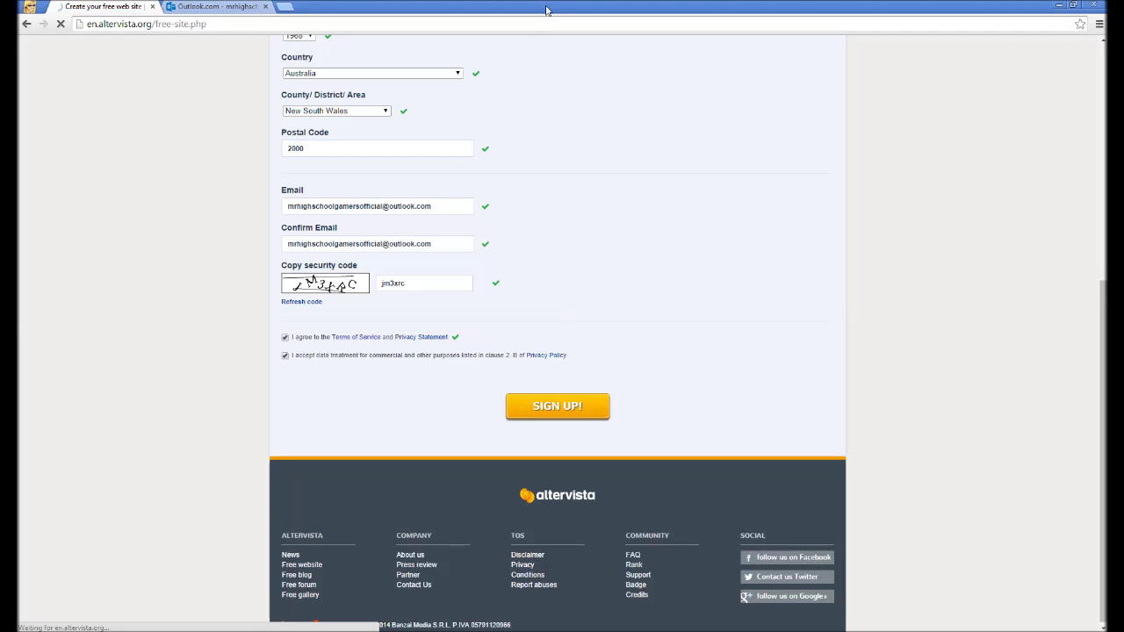
click(215, 6)
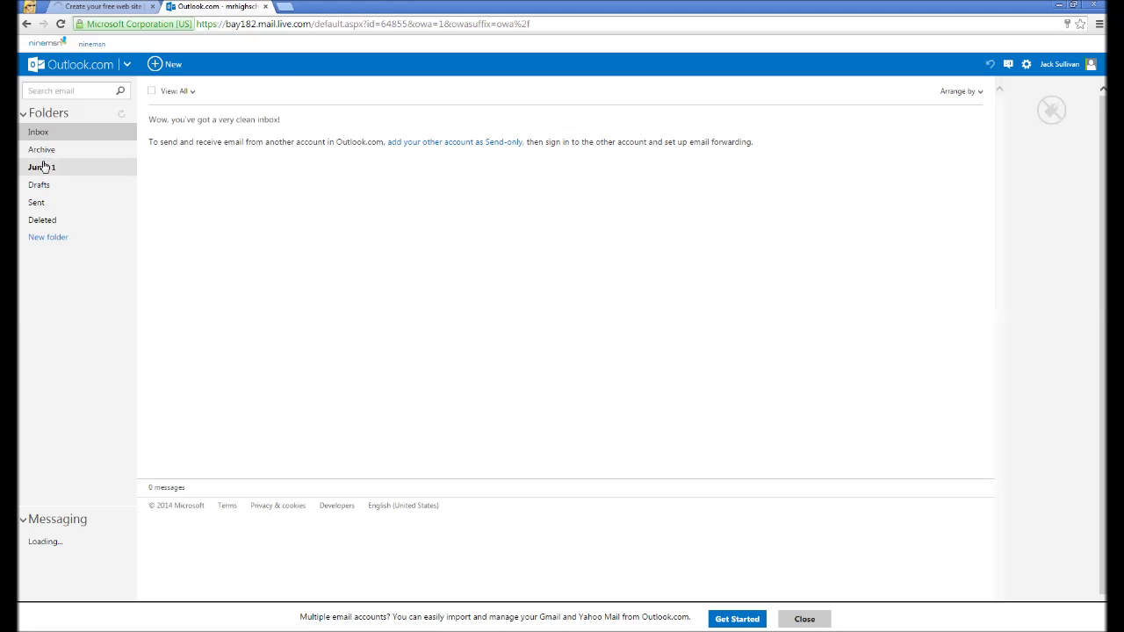
Reload the Outlook inbox to fetch the AlterVista confirmation email.
click(130, 5)
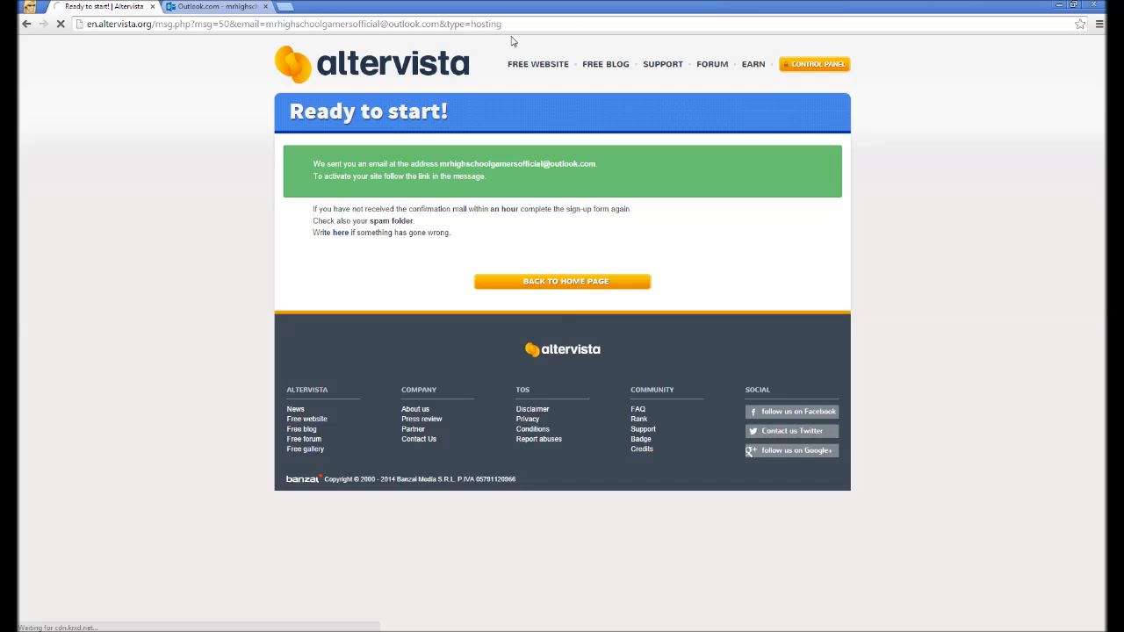
click(215, 6)
right_click(347, 254)
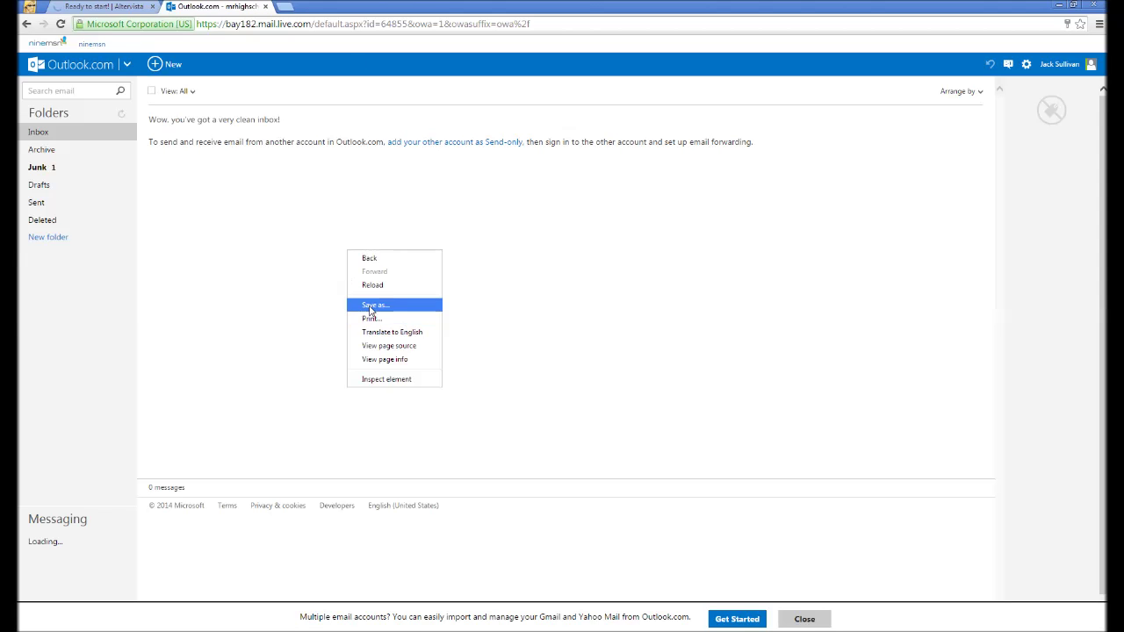
click(369, 290)
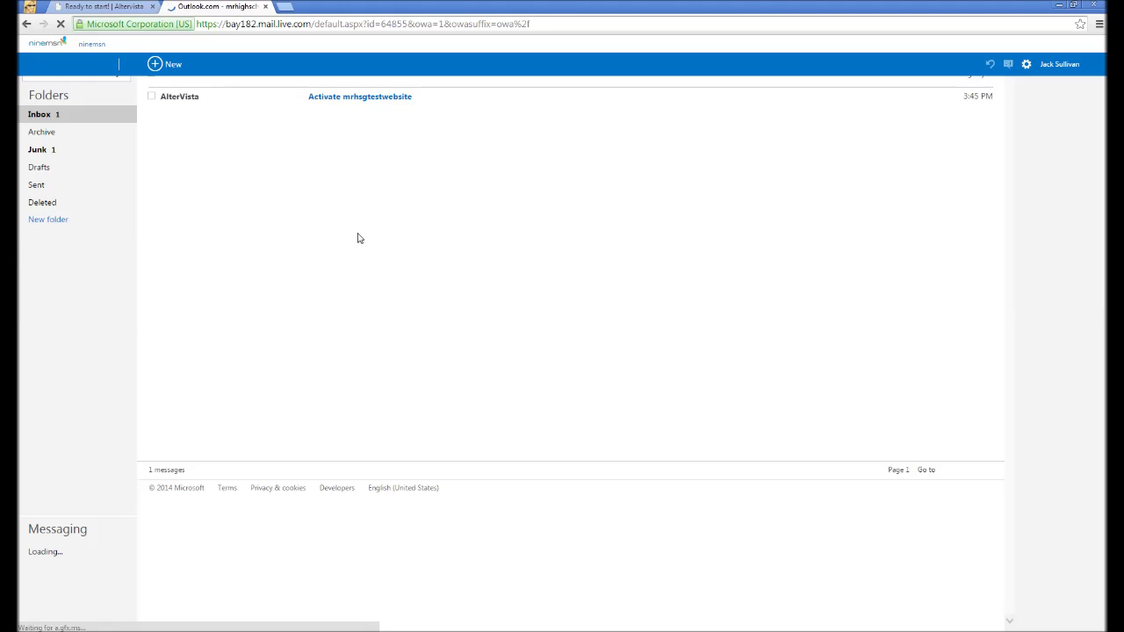
Open the 'Activate mrhsgtestwebsite' email and follow its activation link.
click(358, 99)
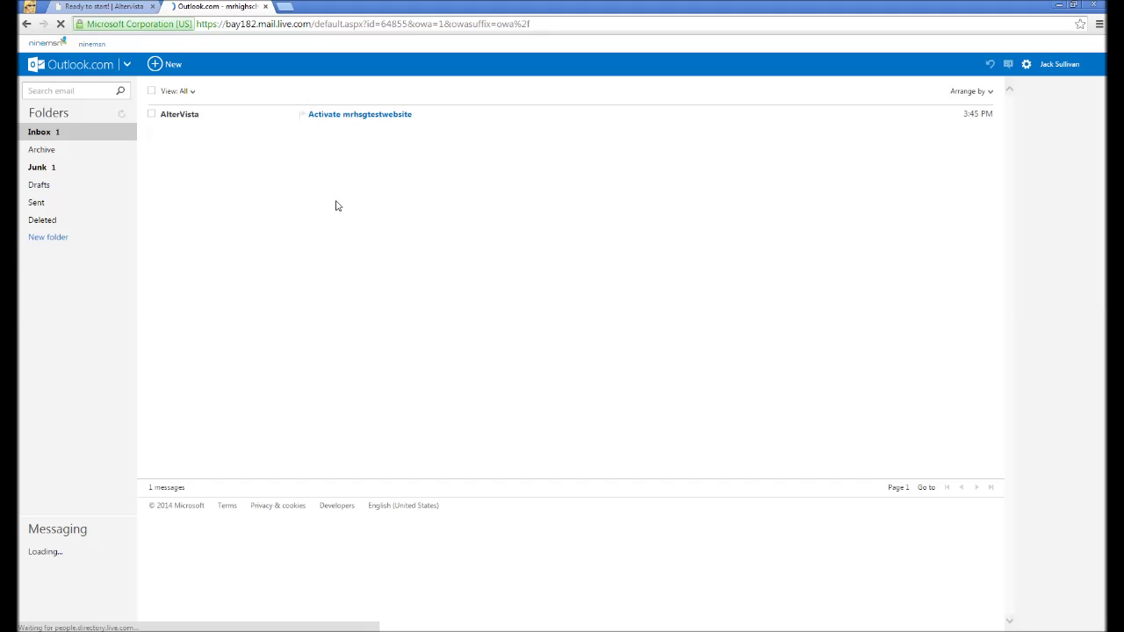
click(321, 116)
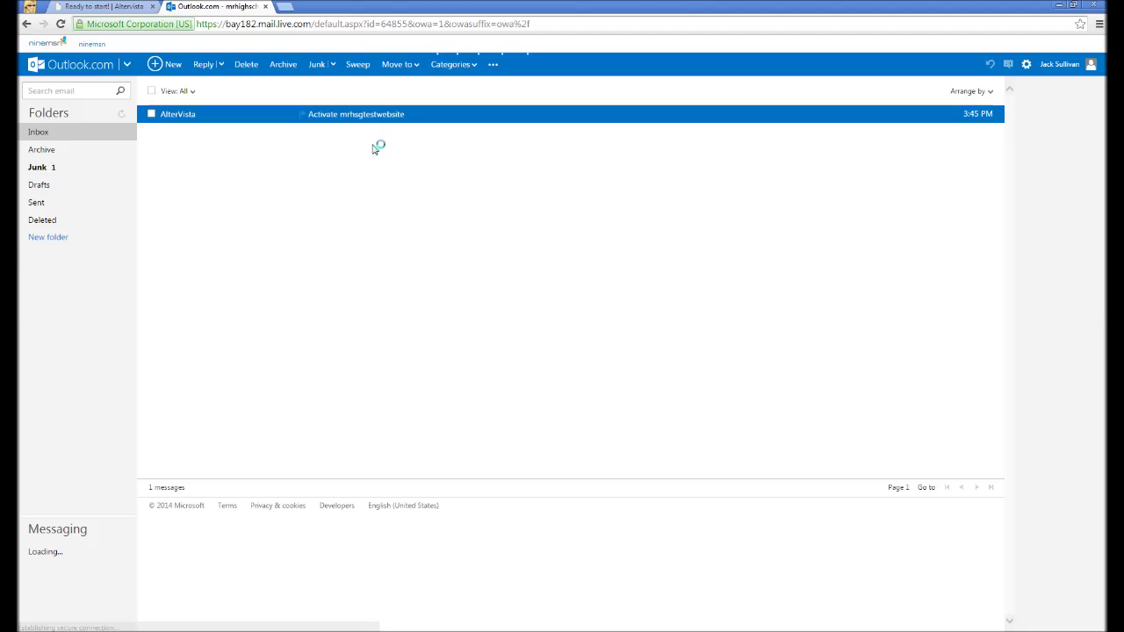
click(318, 230)
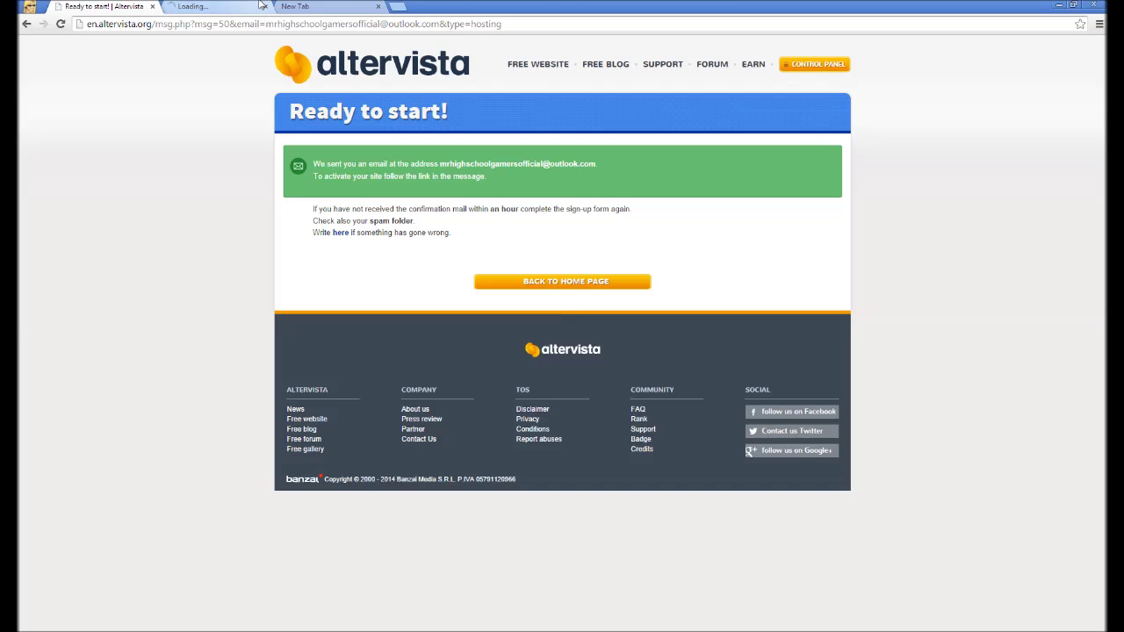
View the activation tab while the activation completes and reaches the control panel.
click(228, 8)
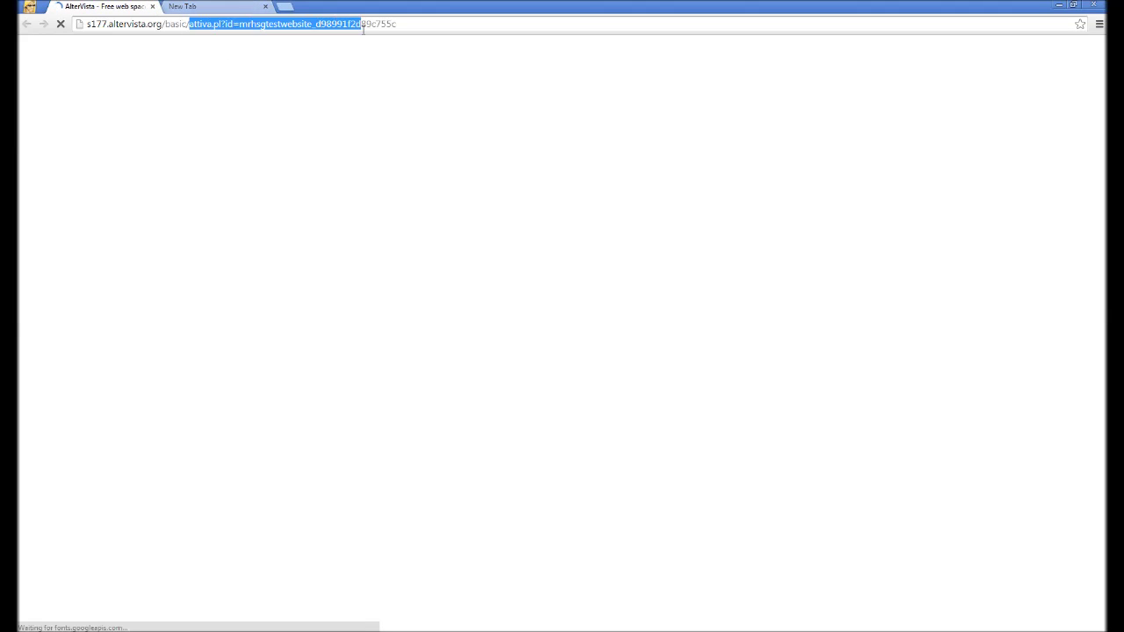
click(377, 25)
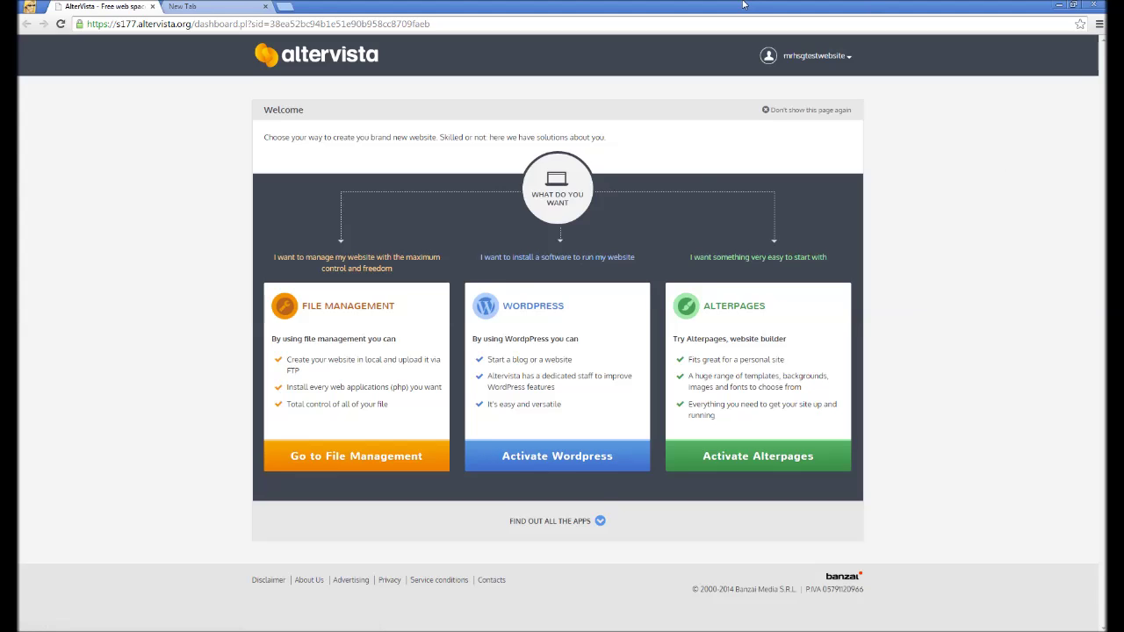
Review the File Management and WordPress options on the control panel Welcome page.
drag(502, 306, 587, 344)
click(571, 318)
double_click(555, 305)
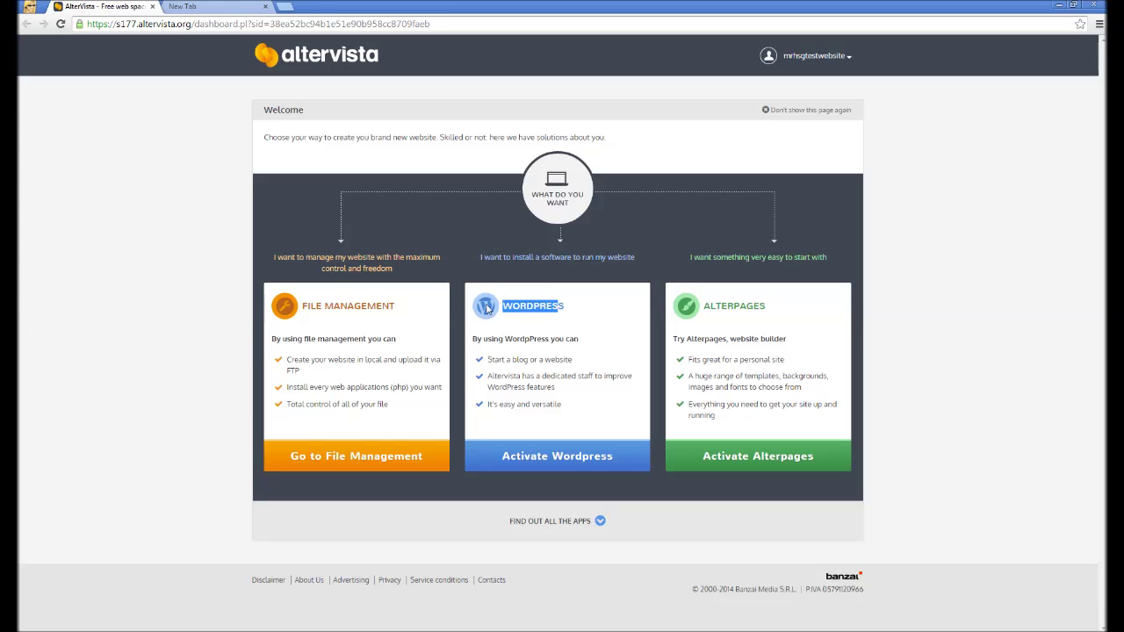
drag(321, 305, 305, 305)
click(389, 306)
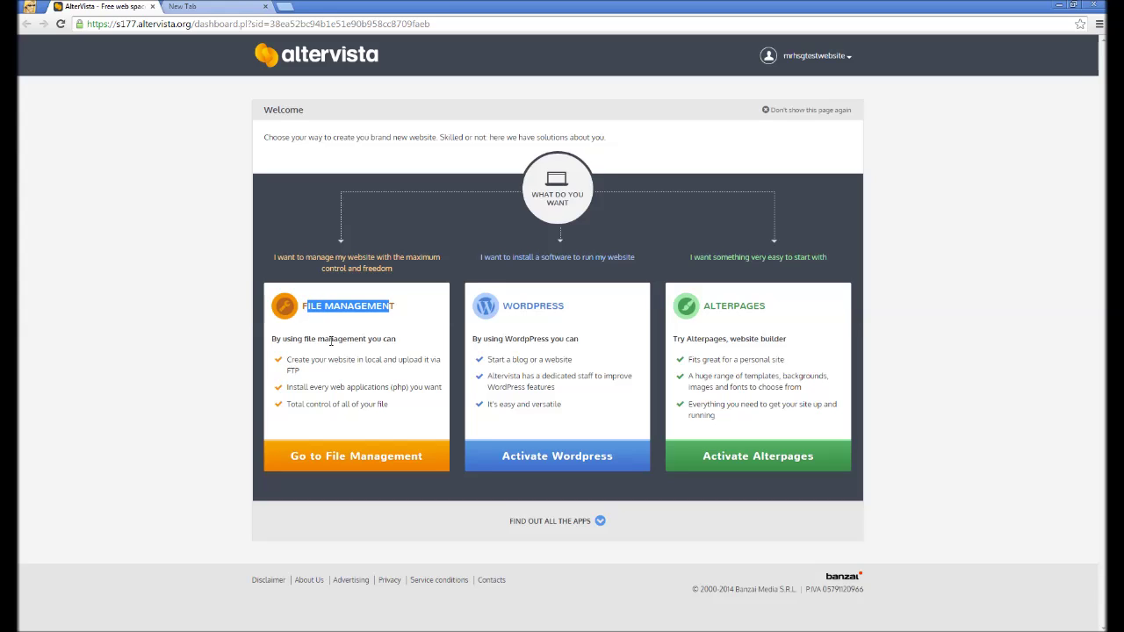
click(439, 345)
Activate WordPress and install it in the site root with no folder specified.
click(526, 458)
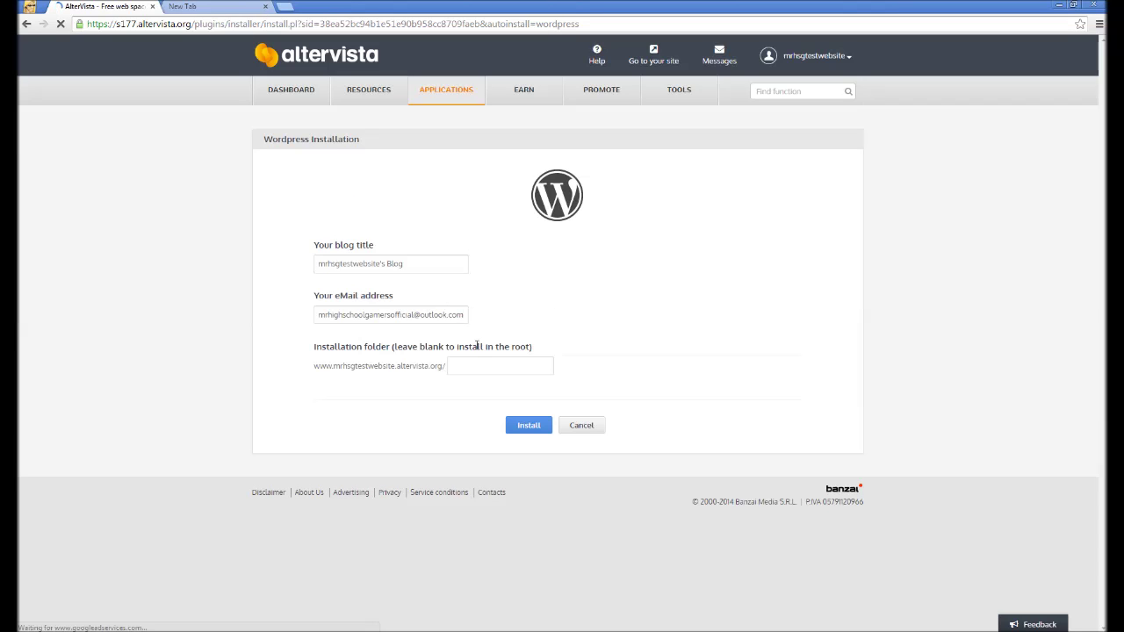
click(533, 426)
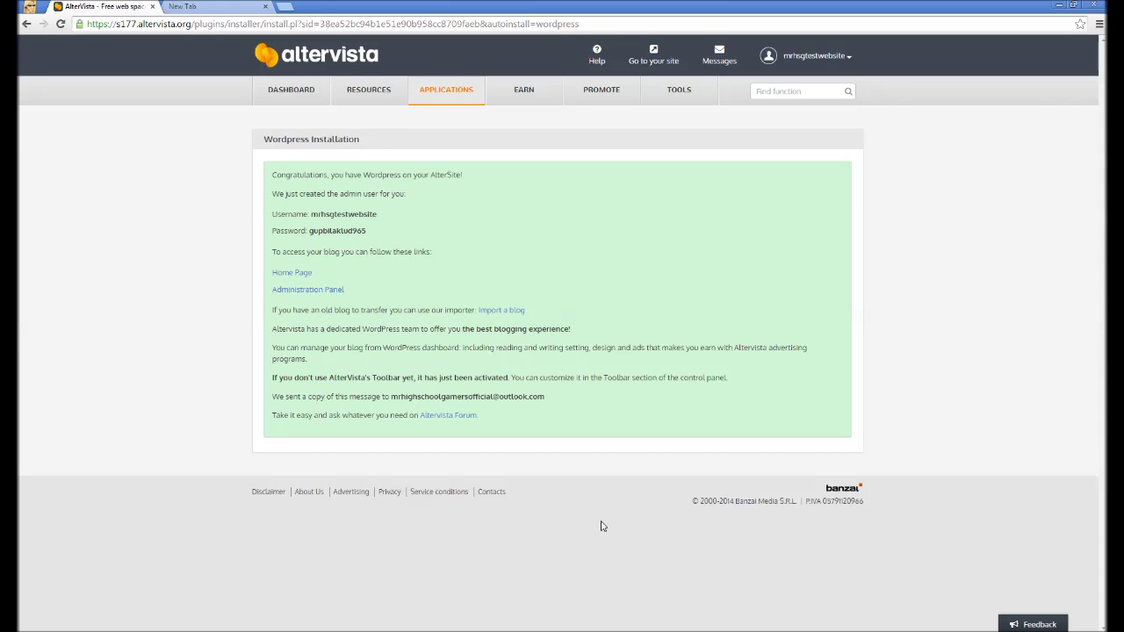
Open the blog's Home Page link in a new tab to view mrhsgtestwebsite's Blog.
right_click(304, 273)
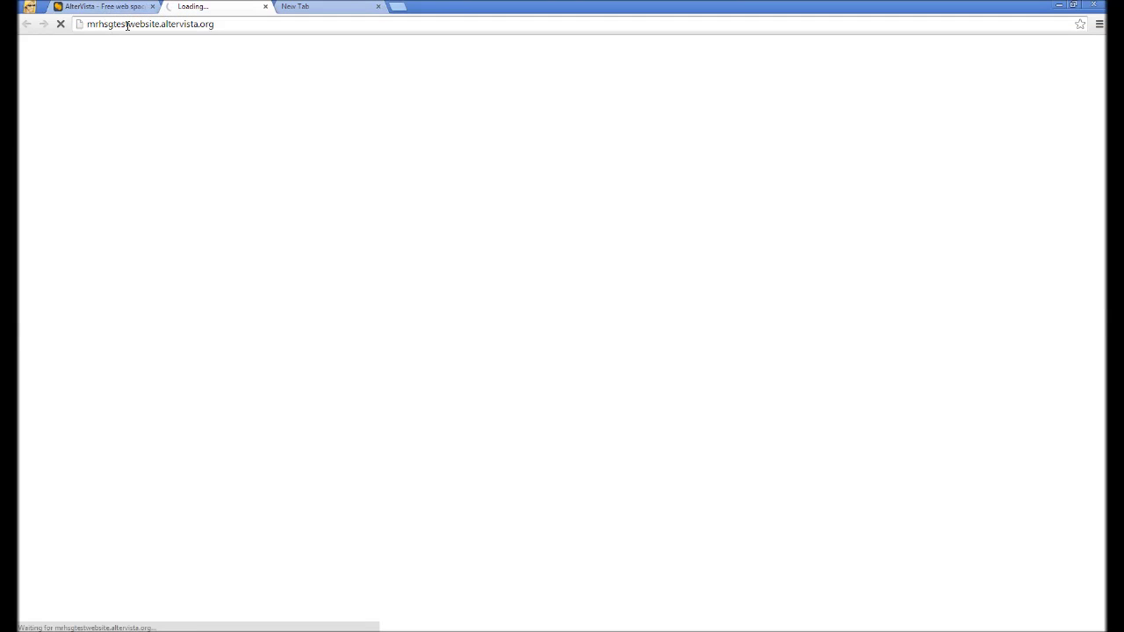
click(131, 7)
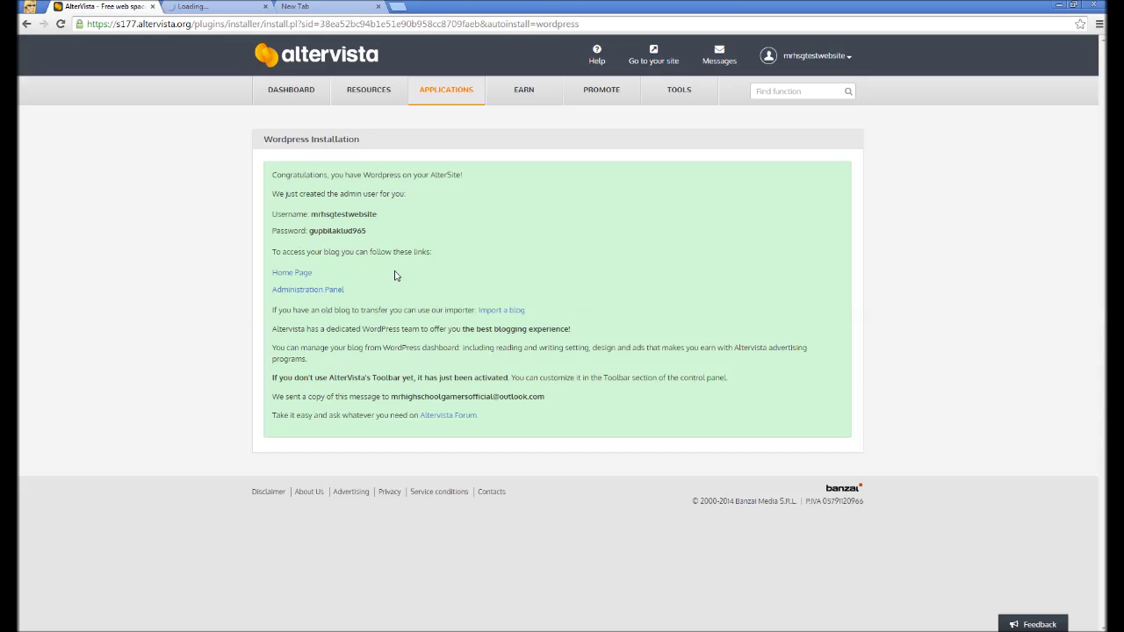
right_click(296, 276)
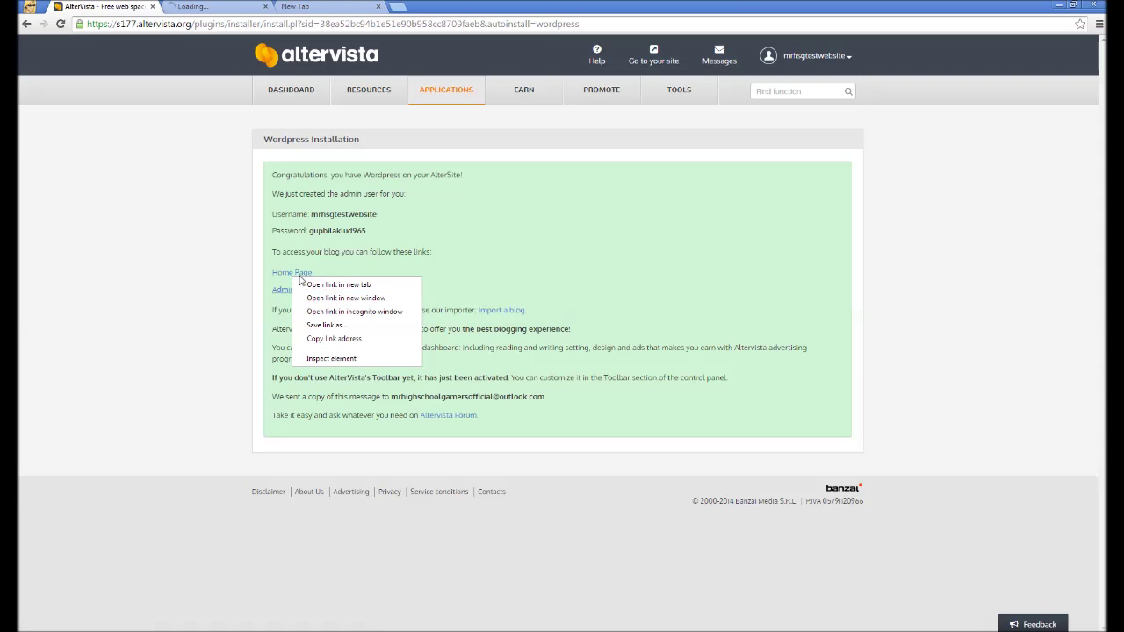
click(186, 6)
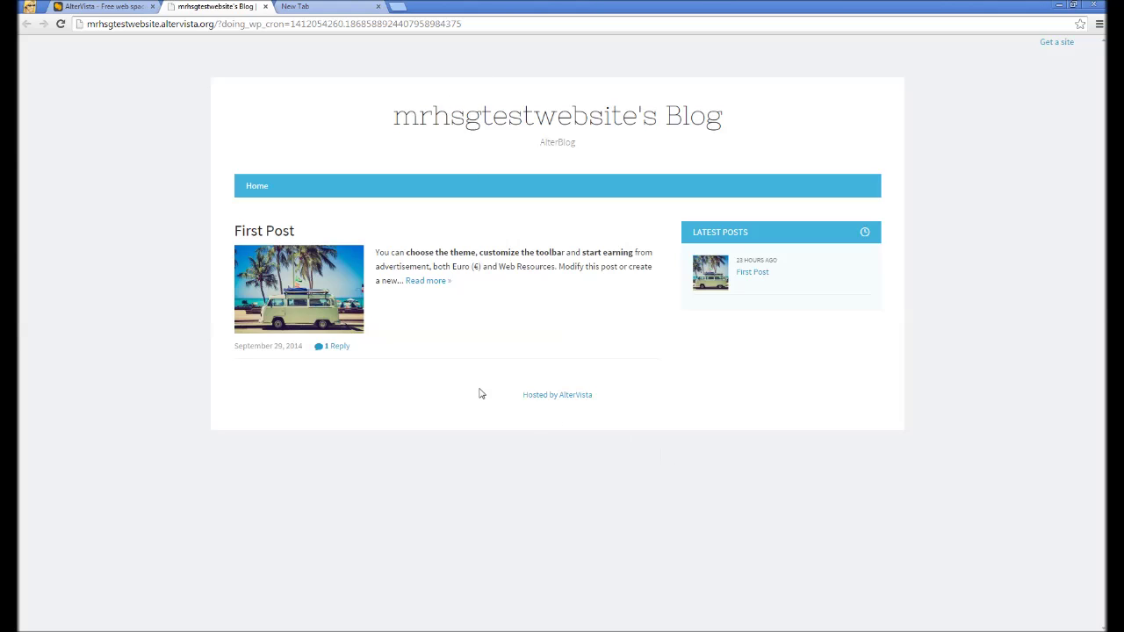
click(143, 6)
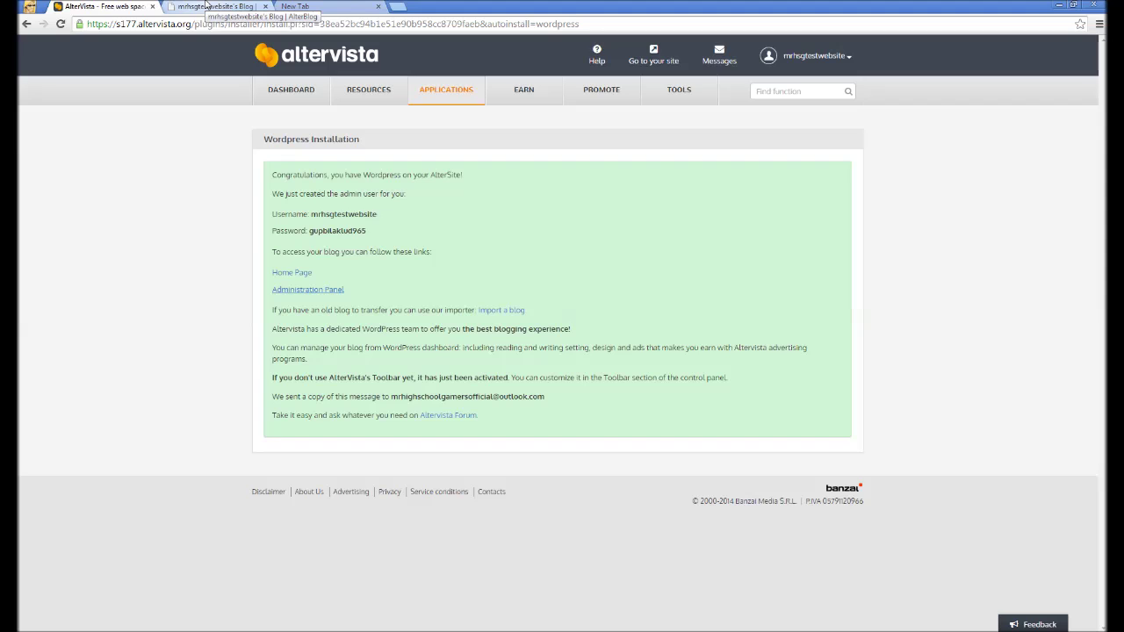
click(292, 292)
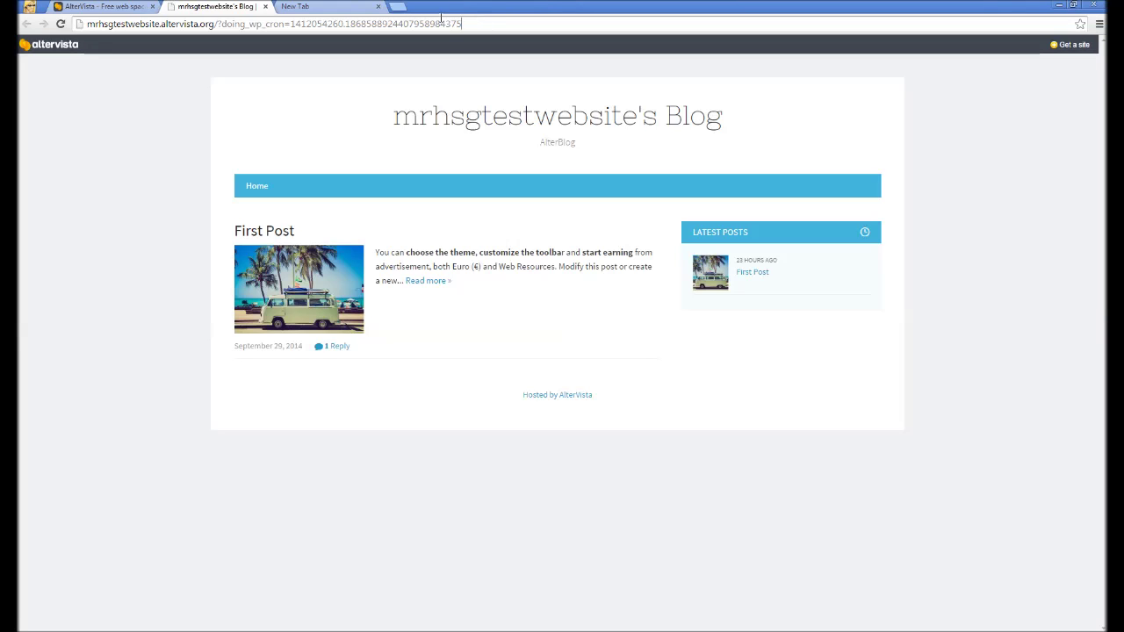
drag(461, 23, 216, 23)
click(158, 5)
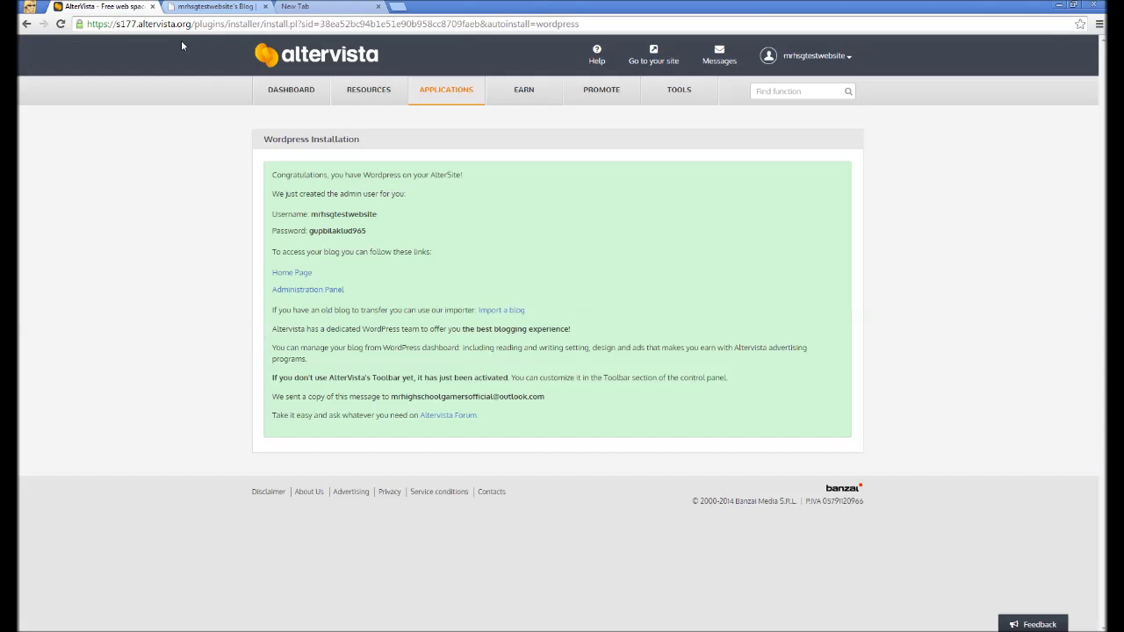
drag(312, 290, 351, 273)
click(215, 7)
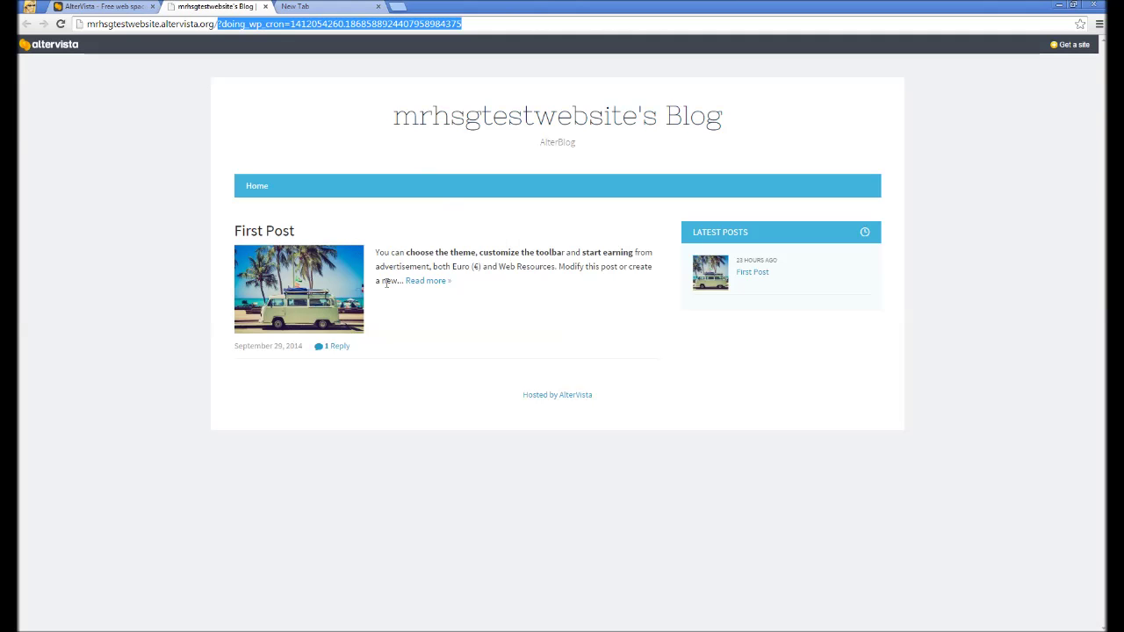
Try loading the blog's wp_admin.php address, which turns out not to exist.
key(BackSpace)
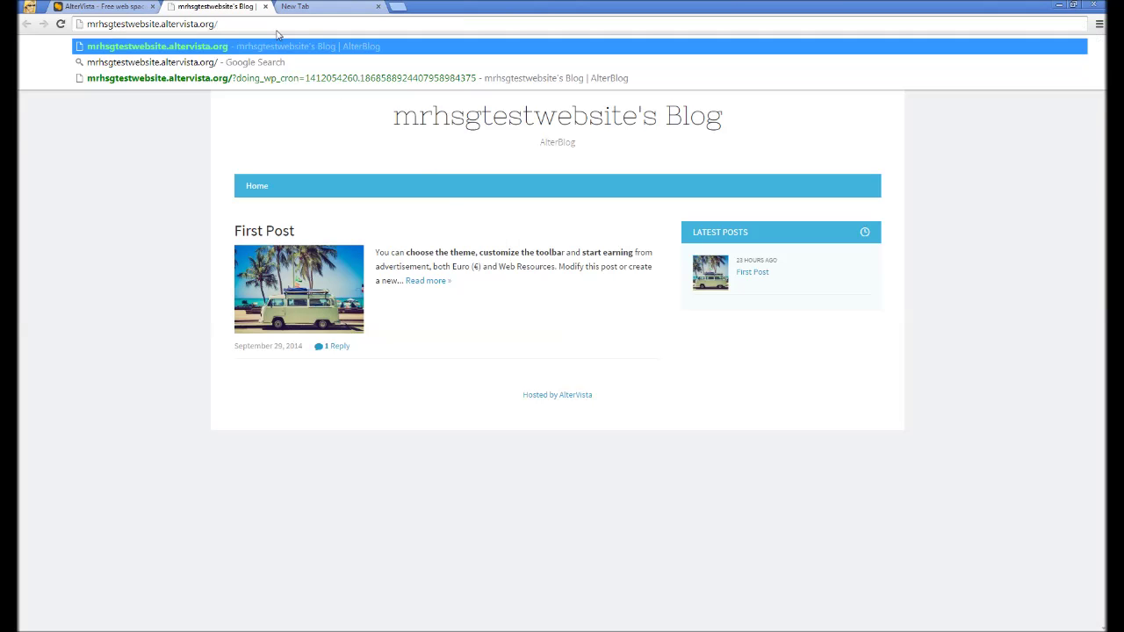
text(wp)
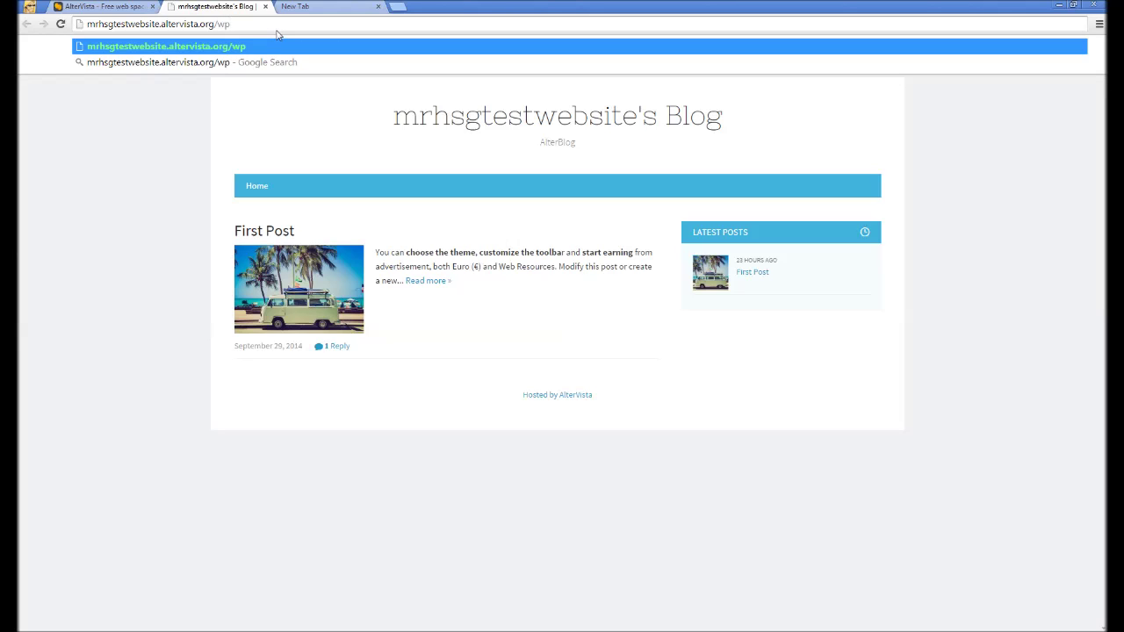
text(_admin.poh)
key(BackSpace)
text(hp)
key(Return)
Correct the blog address to wp-login.php and load the WordPress login page.
key(ctrl+shift+Tab)
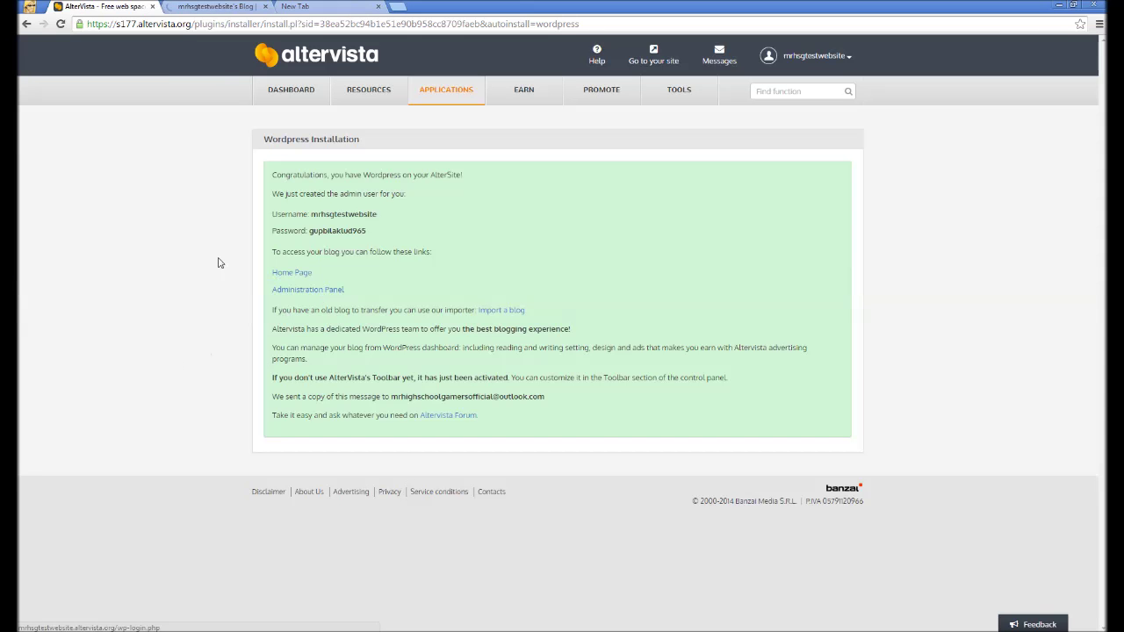
click(224, 7)
drag(275, 24, 227, 13)
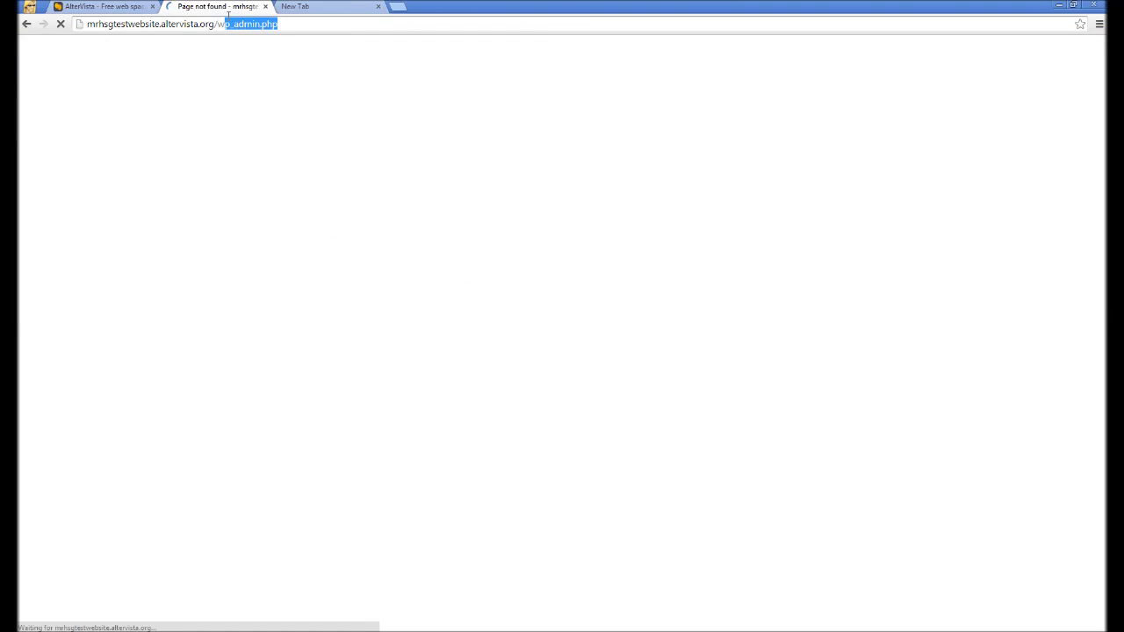
text(-login/)
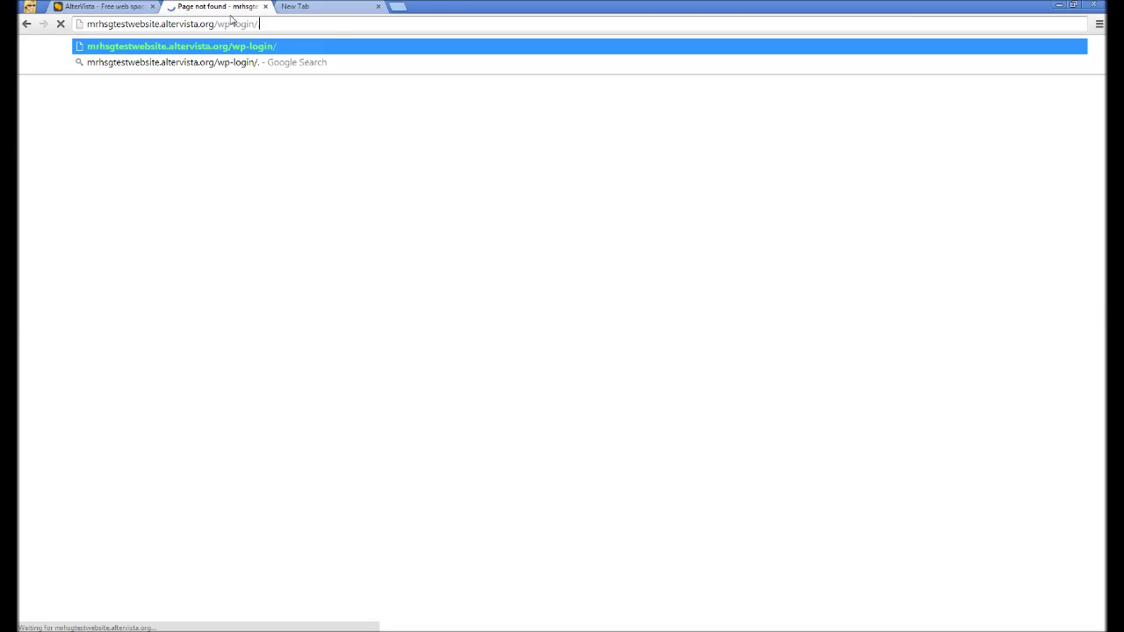
key(BackSpace)
text(.ph)
text(p)
key(Return)
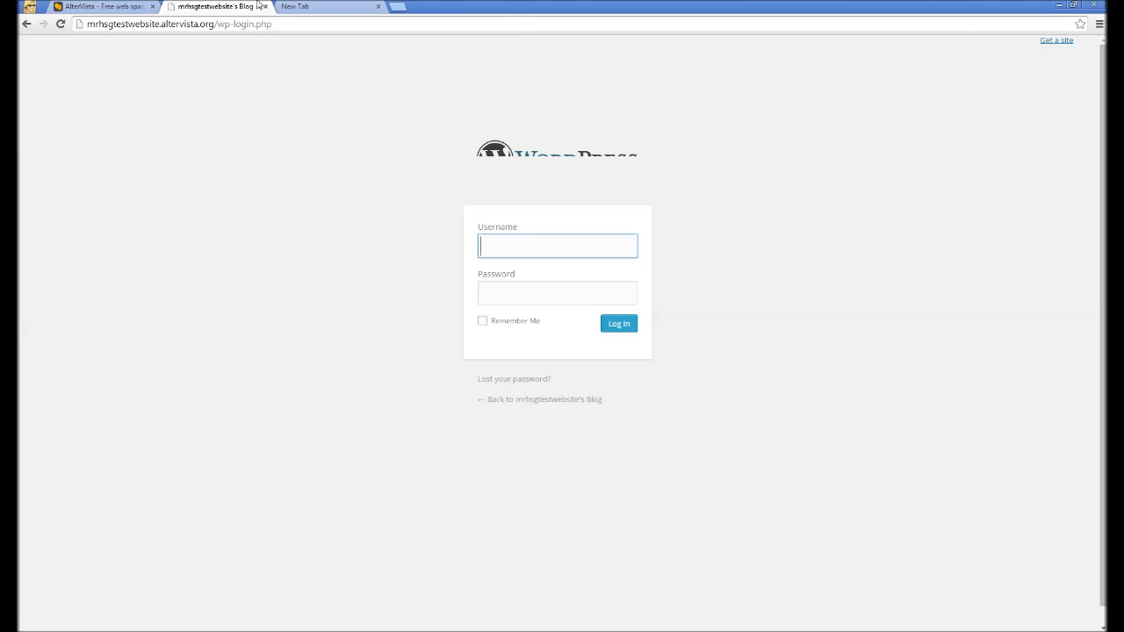
Copy the admin username from the installation page into the login form's Username field.
click(101, 6)
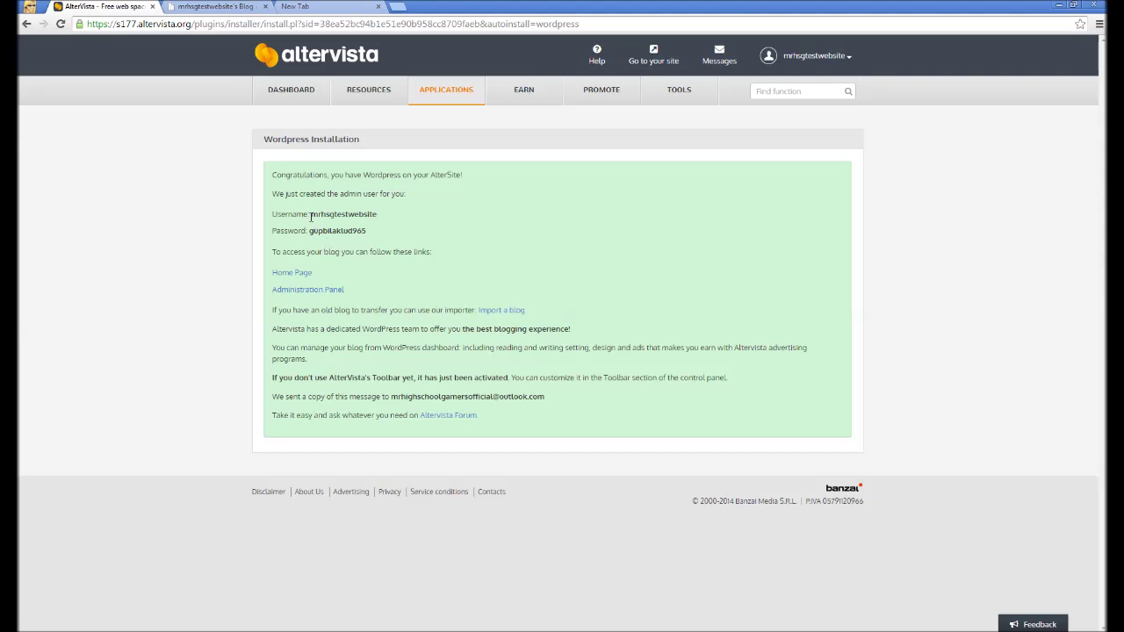
drag(311, 216, 377, 216)
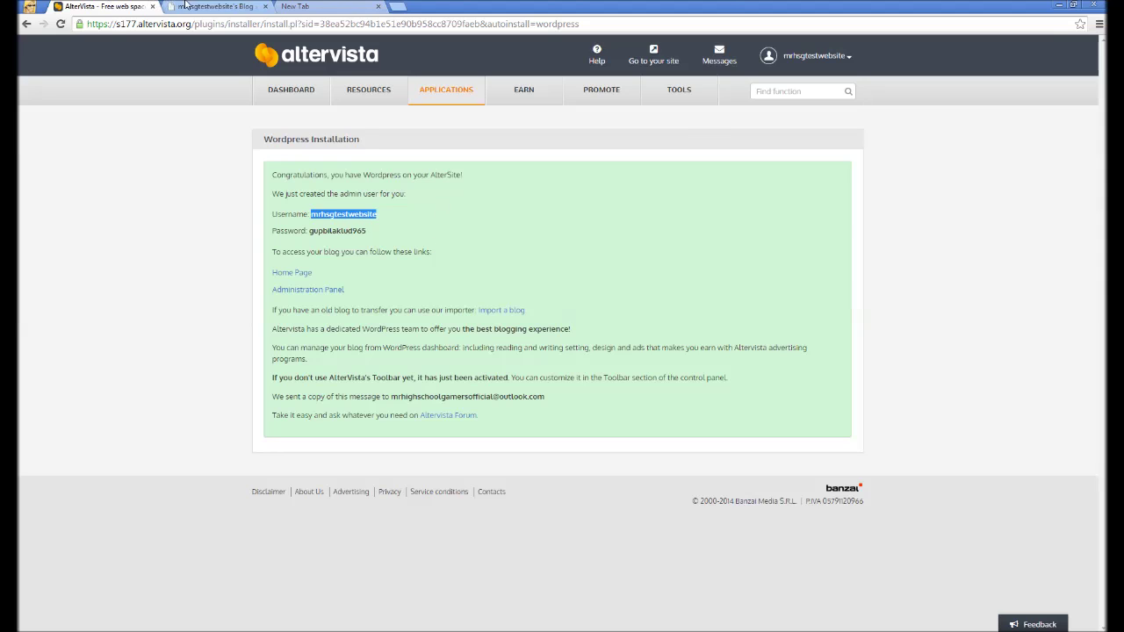
click(186, 6)
drag(161, 24, 84, 24)
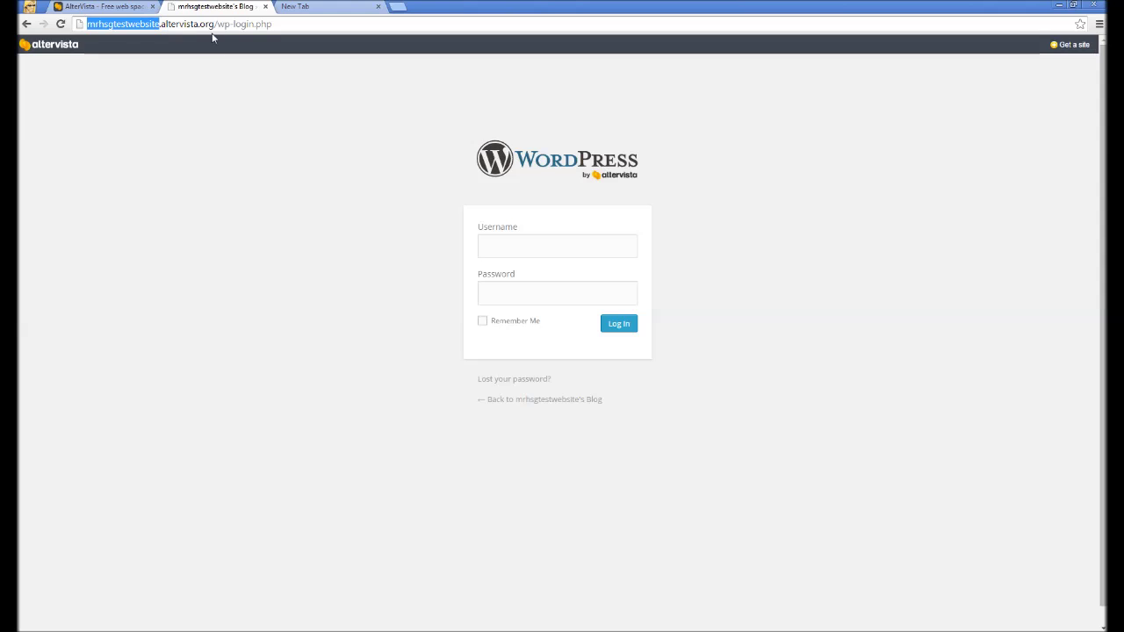
right_click(121, 25)
click(141, 68)
click(482, 246)
right_click(482, 246)
click(508, 305)
click(507, 305)
Paste the generated admin password, tick Remember Me, and log in.
click(69, 6)
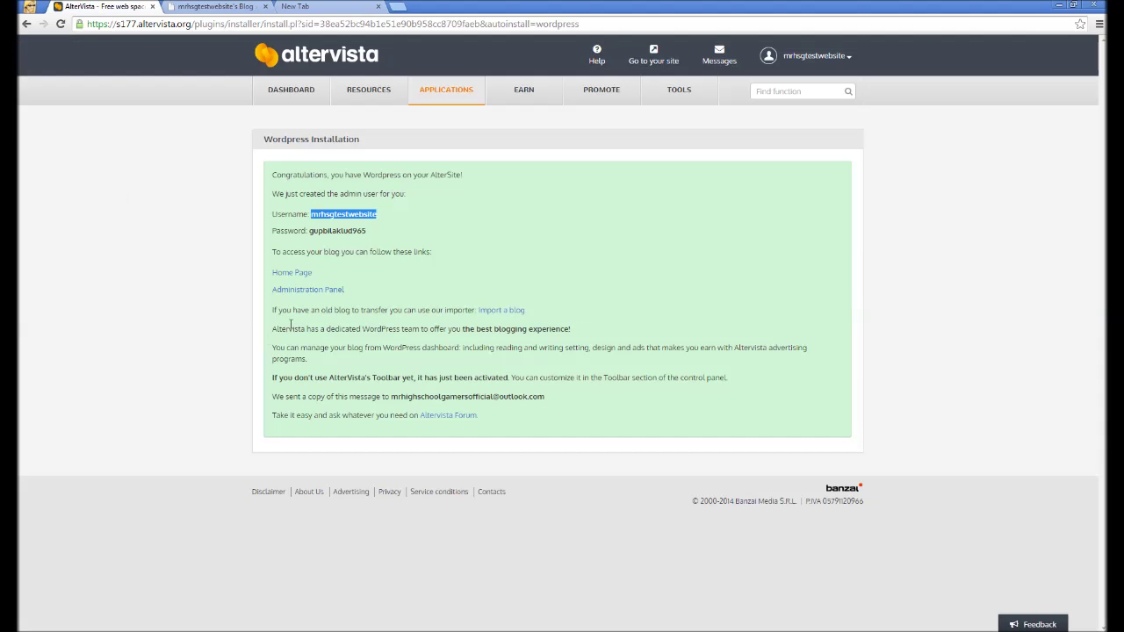
drag(309, 232, 312, 227)
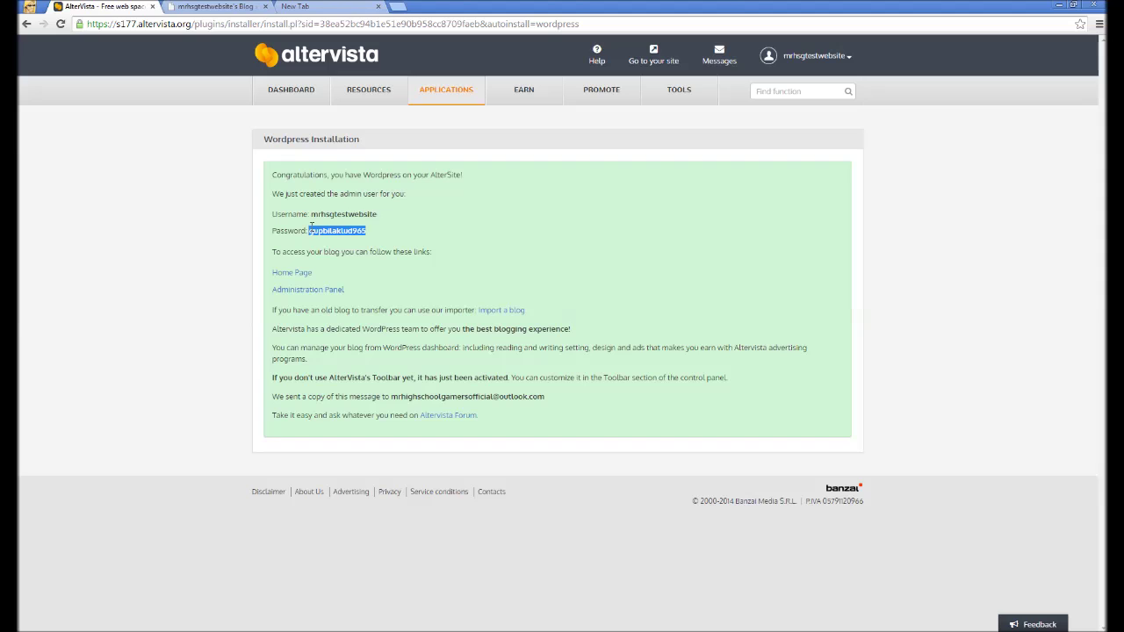
right_click(314, 229)
click(325, 239)
click(215, 6)
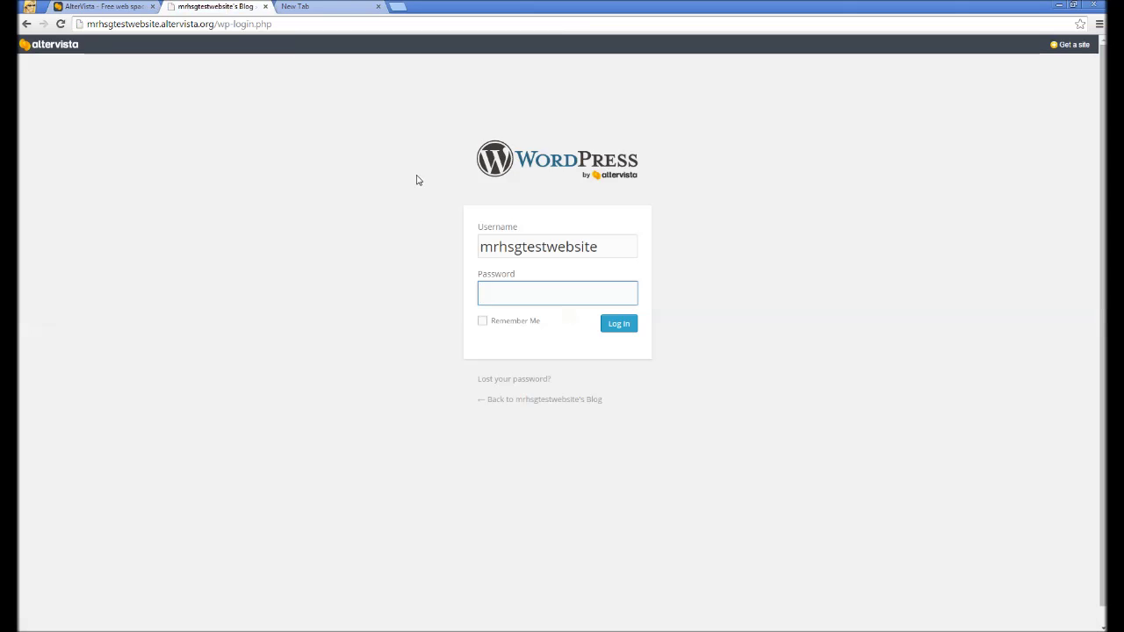
right_click(521, 286)
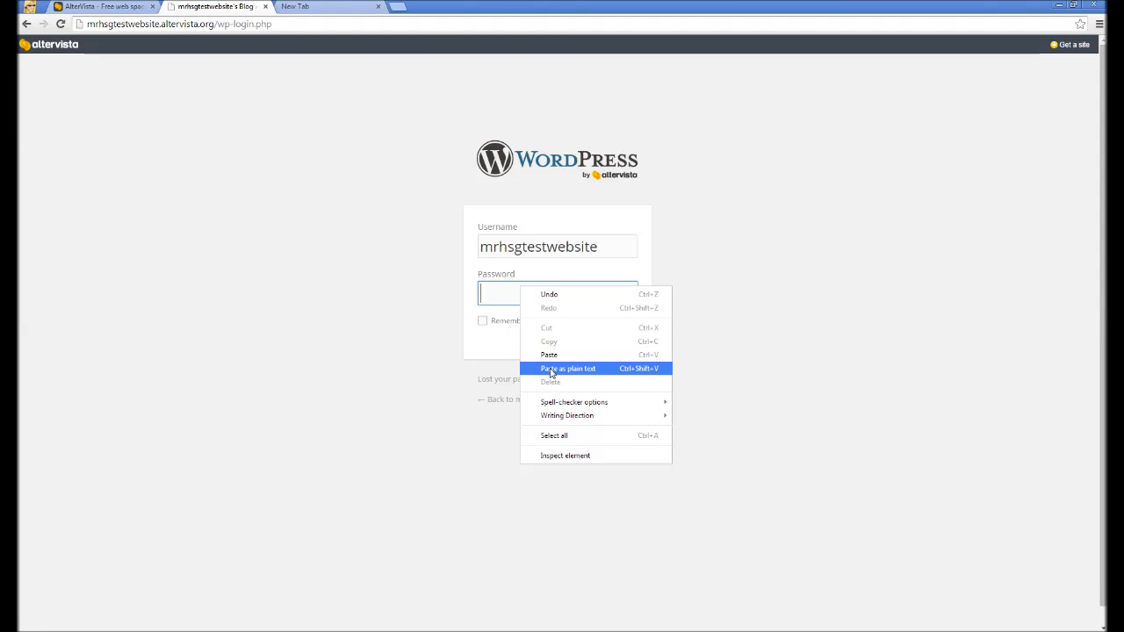
click(548, 367)
click(522, 326)
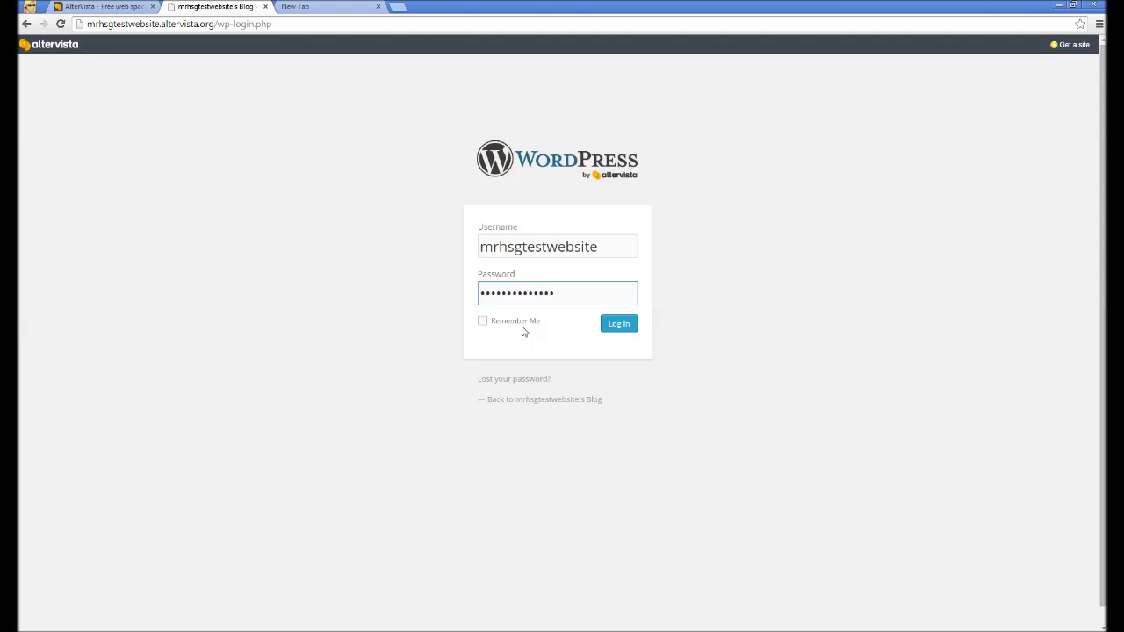
click(619, 332)
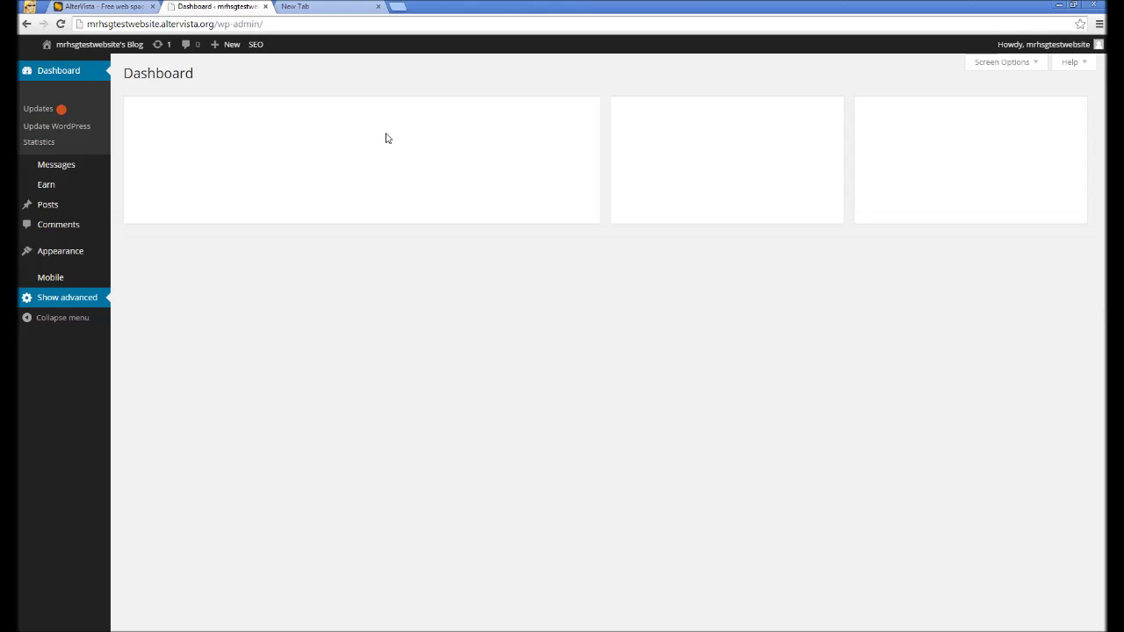
Save the WordPress login password in Chrome once the Dashboard has loaded.
click(41, 110)
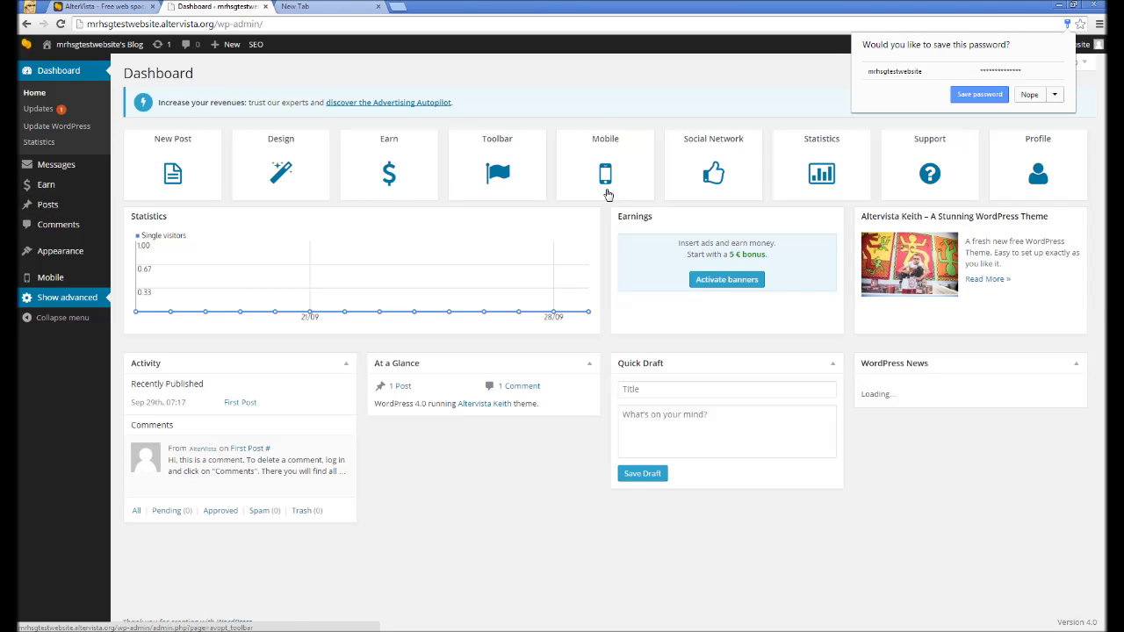
click(999, 95)
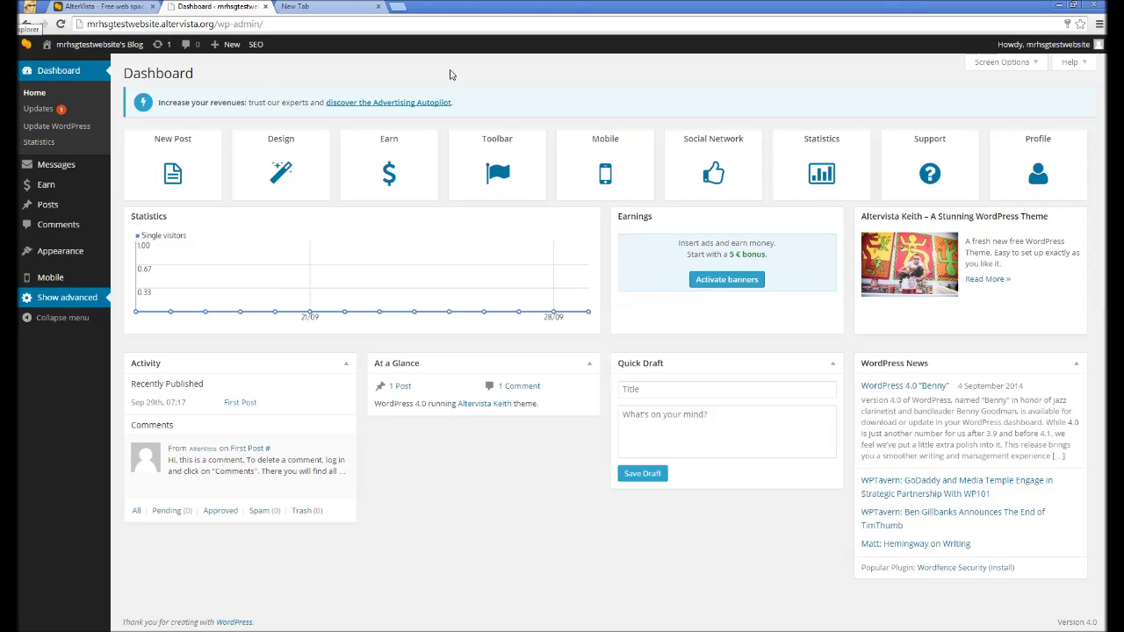
drag(517, 65, 652, 584)
click(652, 584)
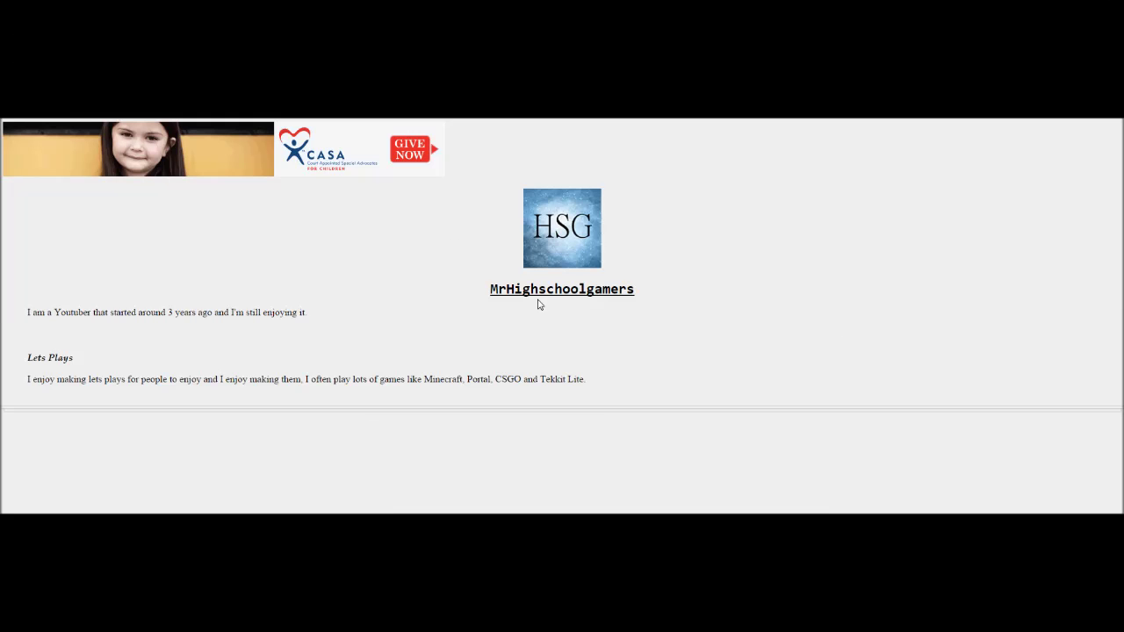
Leave and re-enter full screen with F11 on the HSG gamer site.
drag(518, 290, 483, 289)
click(698, 293)
click(556, 311)
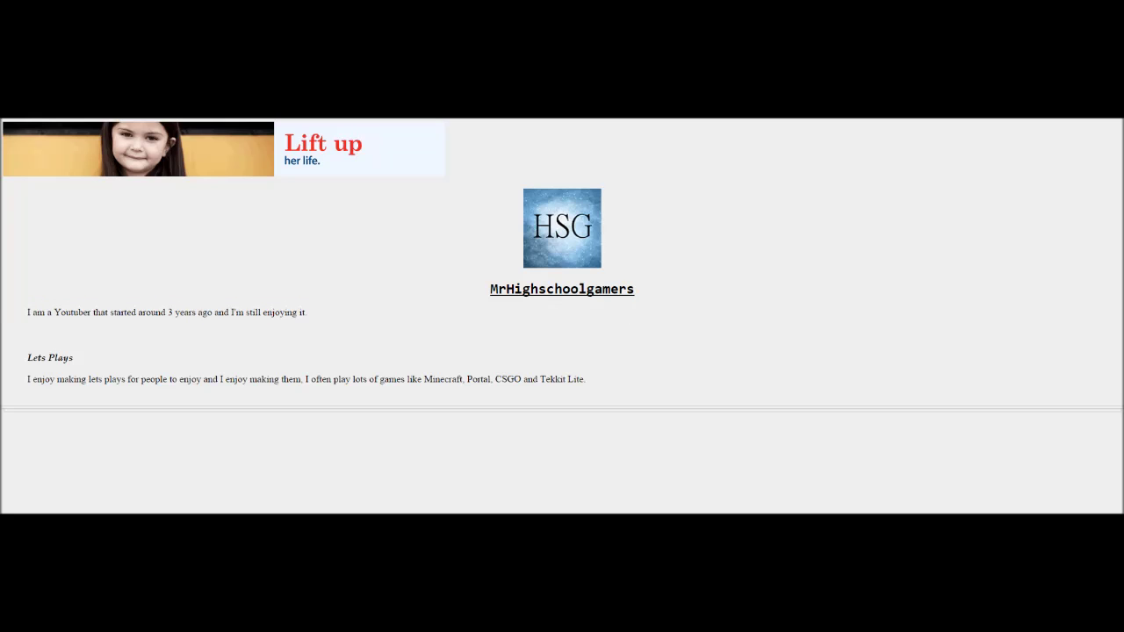
key(F11)
drag(307, 174, 275, 174)
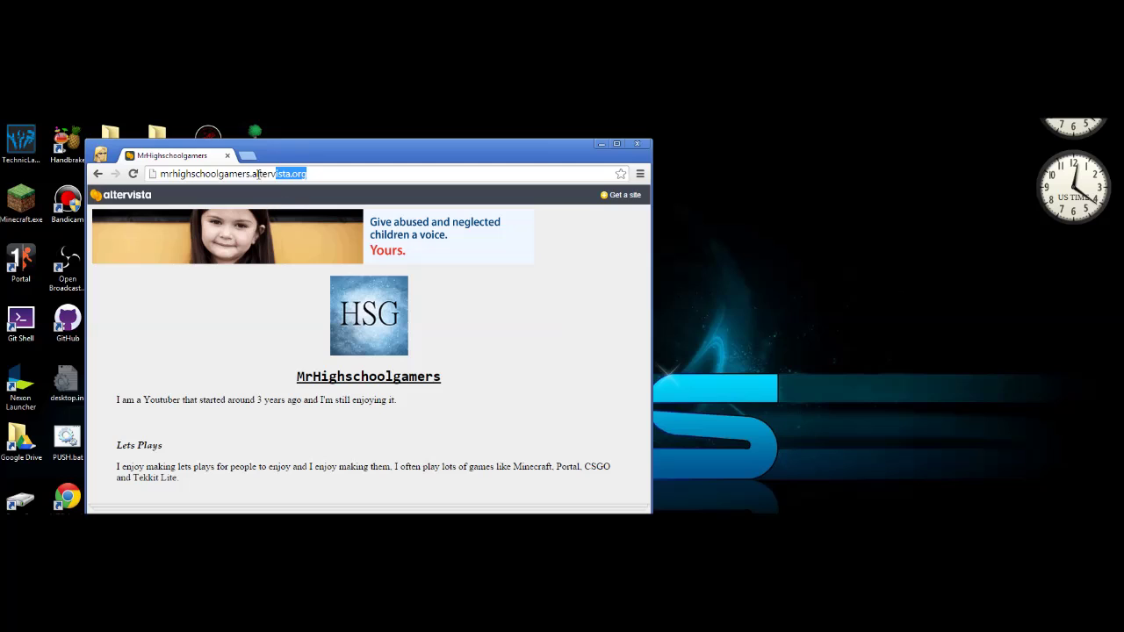
key(F11)
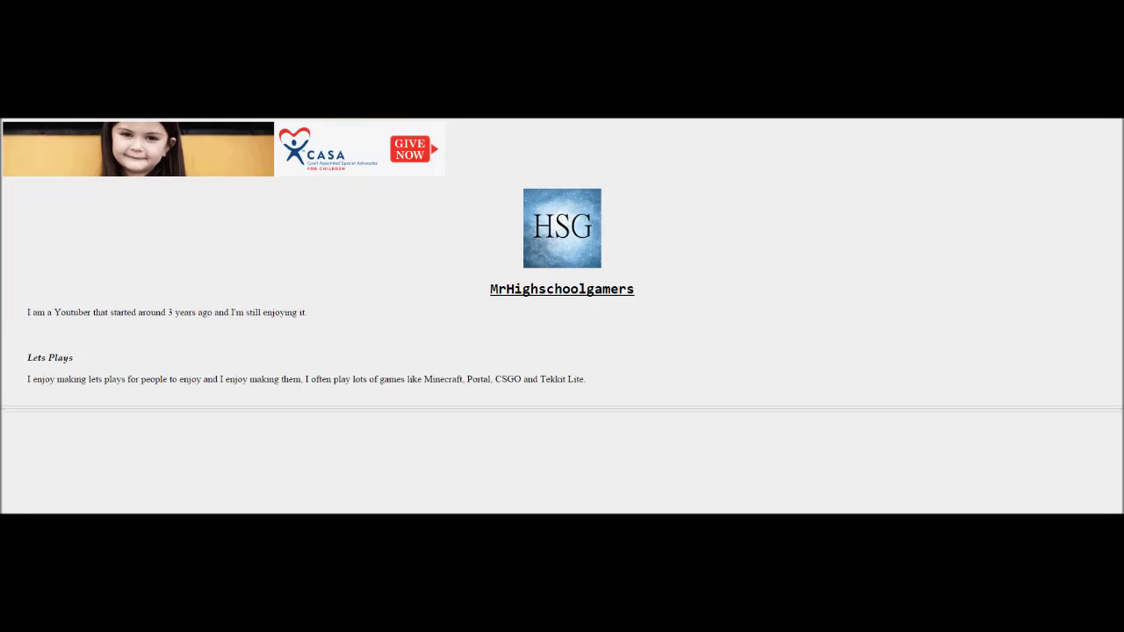
Highlight the site's heading, intro line and Lets Plays paragraph.
drag(380, 144, 338, 354)
drag(56, 311, 55, 433)
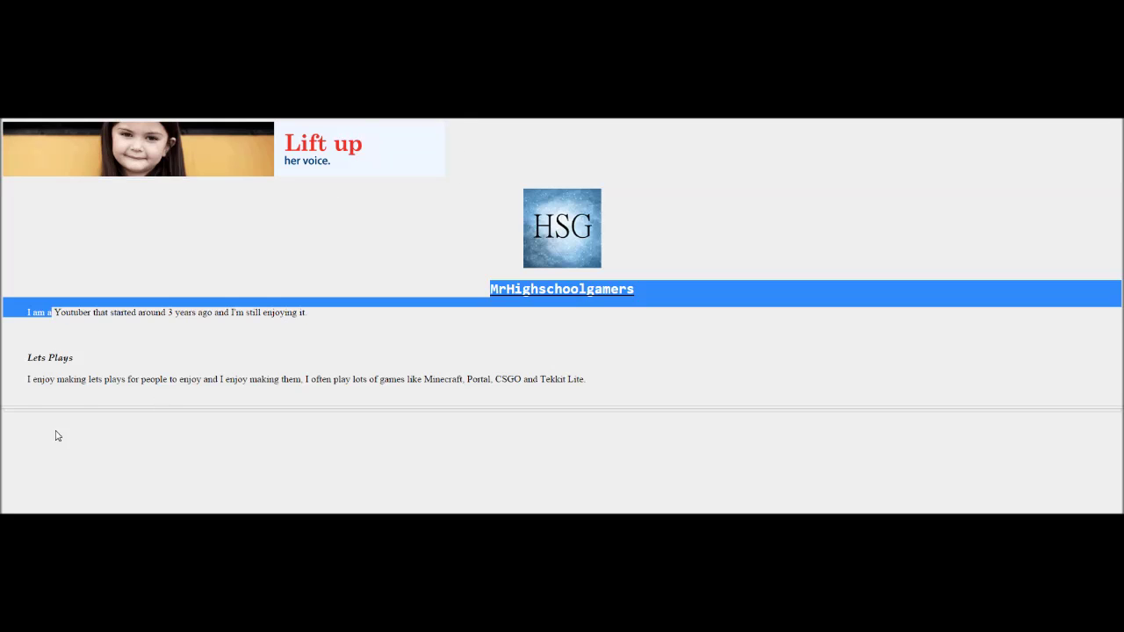
drag(88, 378, 426, 482)
click(311, 433)
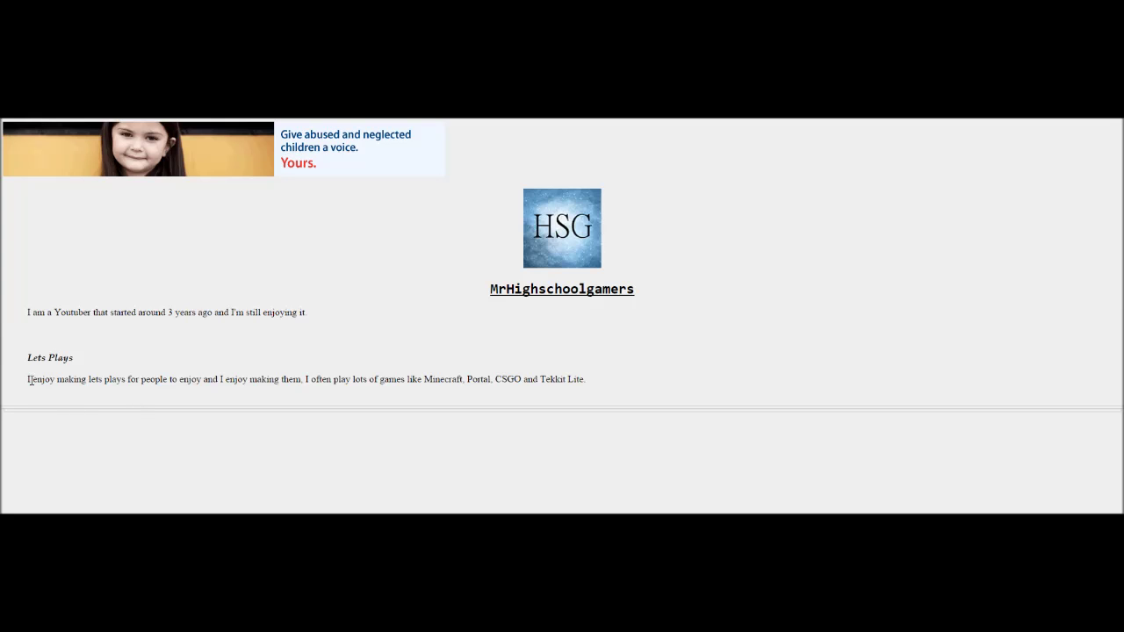
drag(29, 379, 426, 441)
click(453, 486)
drag(30, 378, 277, 250)
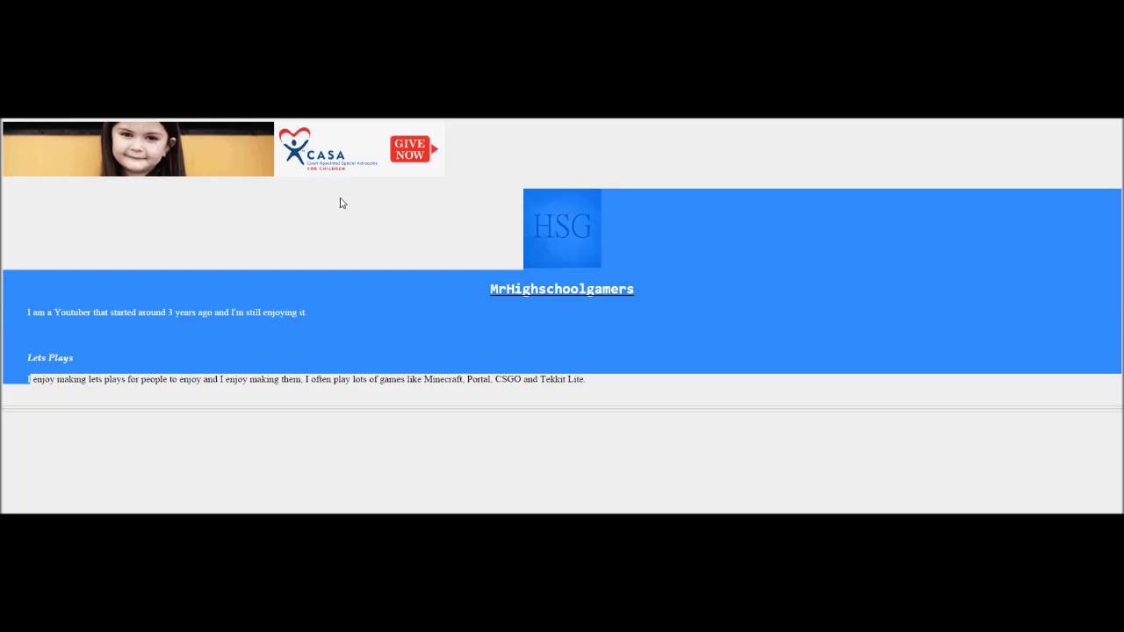
click(342, 260)
Highlight the HSG logo band, banner row and surrounding paragraphs.
drag(346, 282, 341, 321)
click(399, 429)
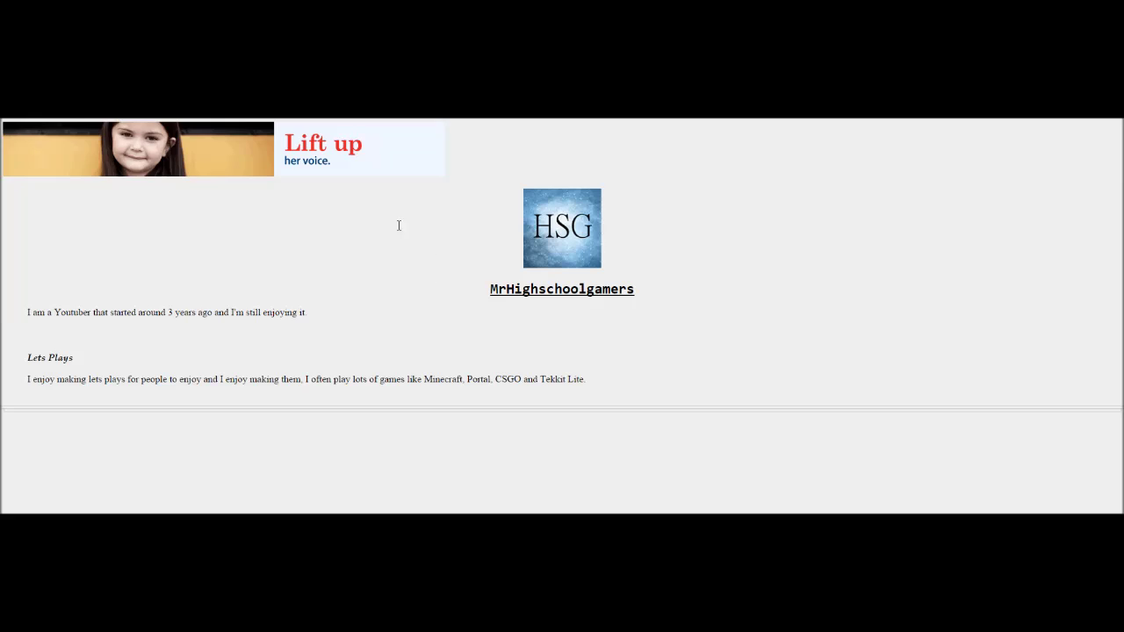
drag(398, 225, 333, 250)
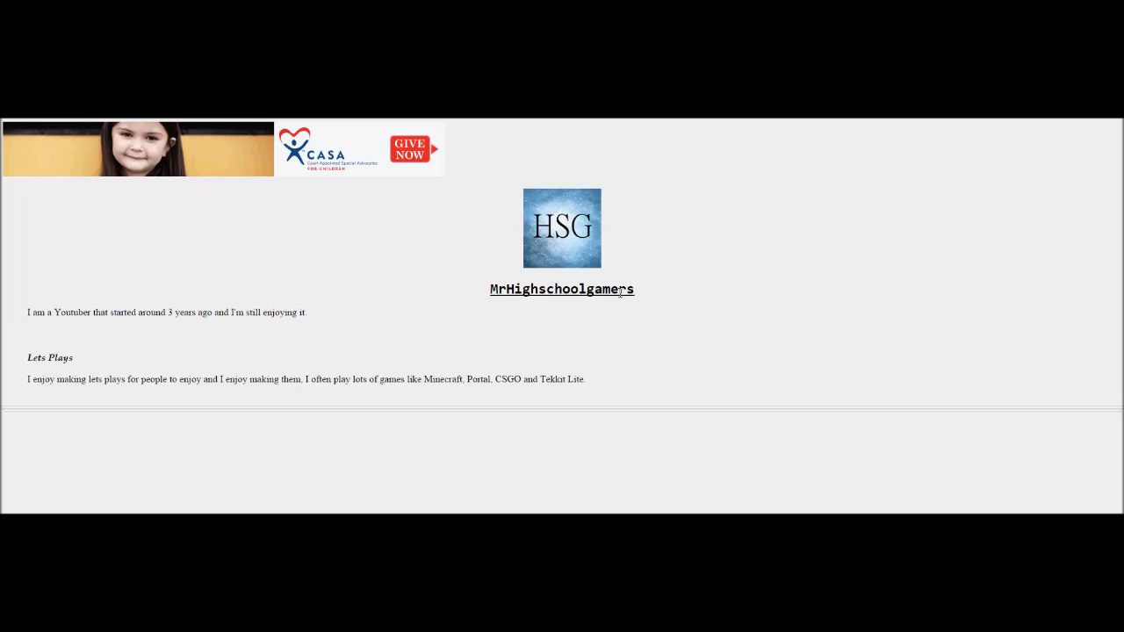
drag(745, 370, 463, 258)
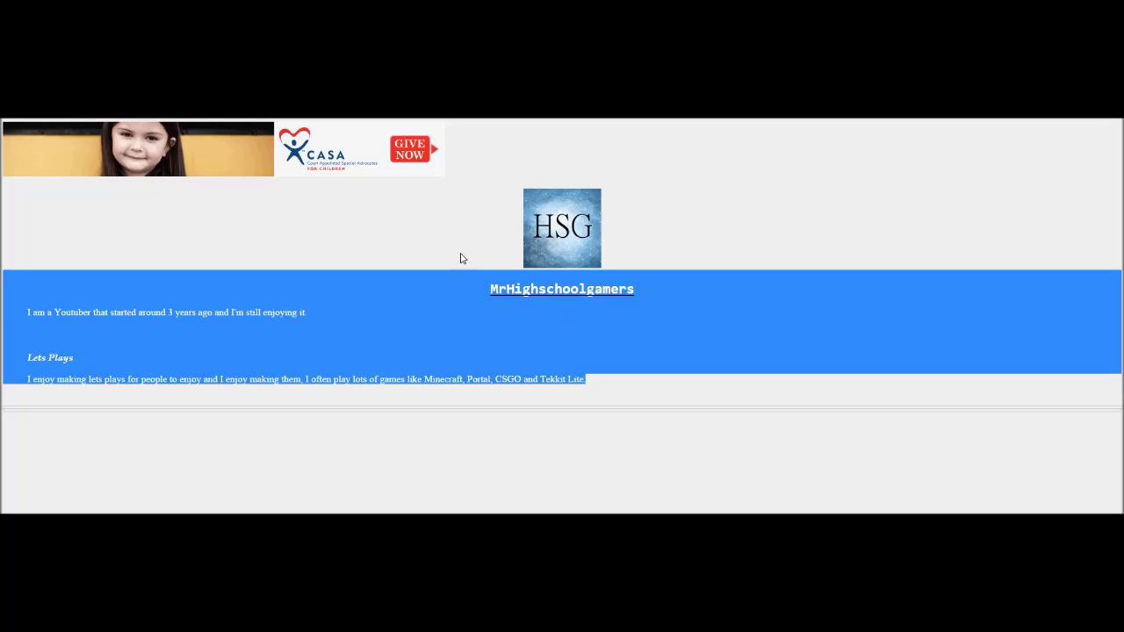
drag(760, 318, 466, 261)
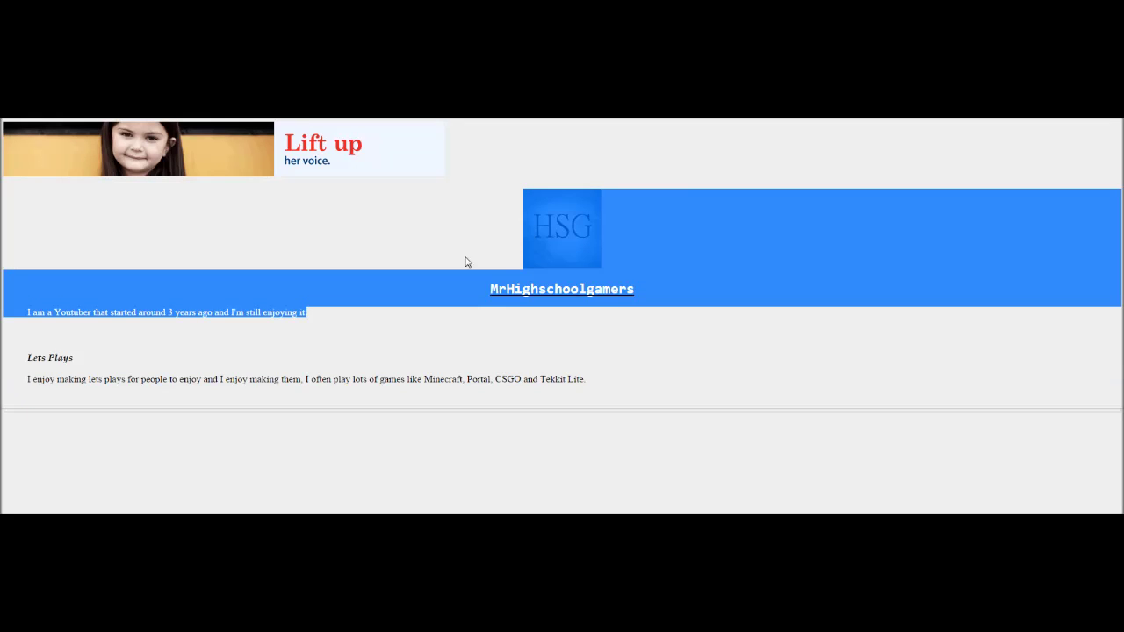
click(435, 219)
drag(465, 139, 391, 393)
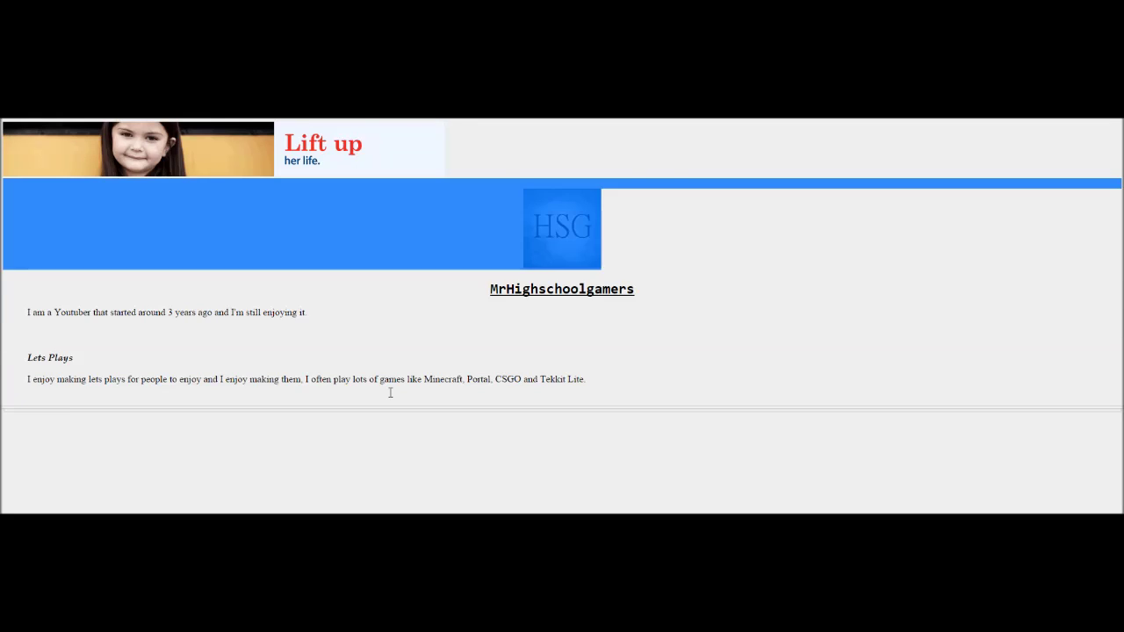
click(390, 392)
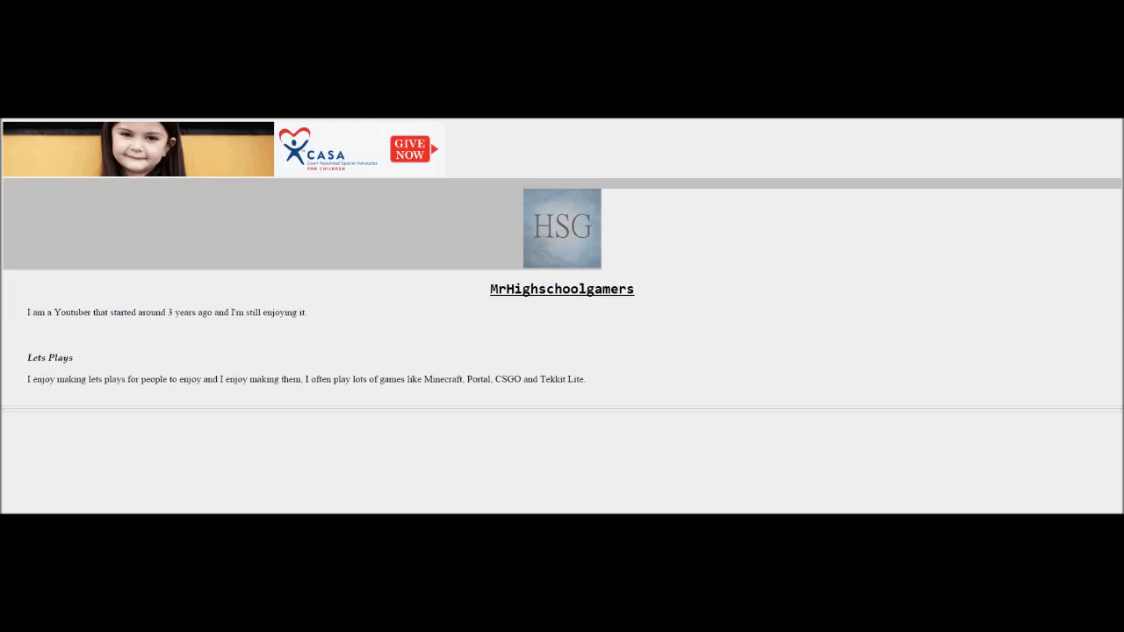